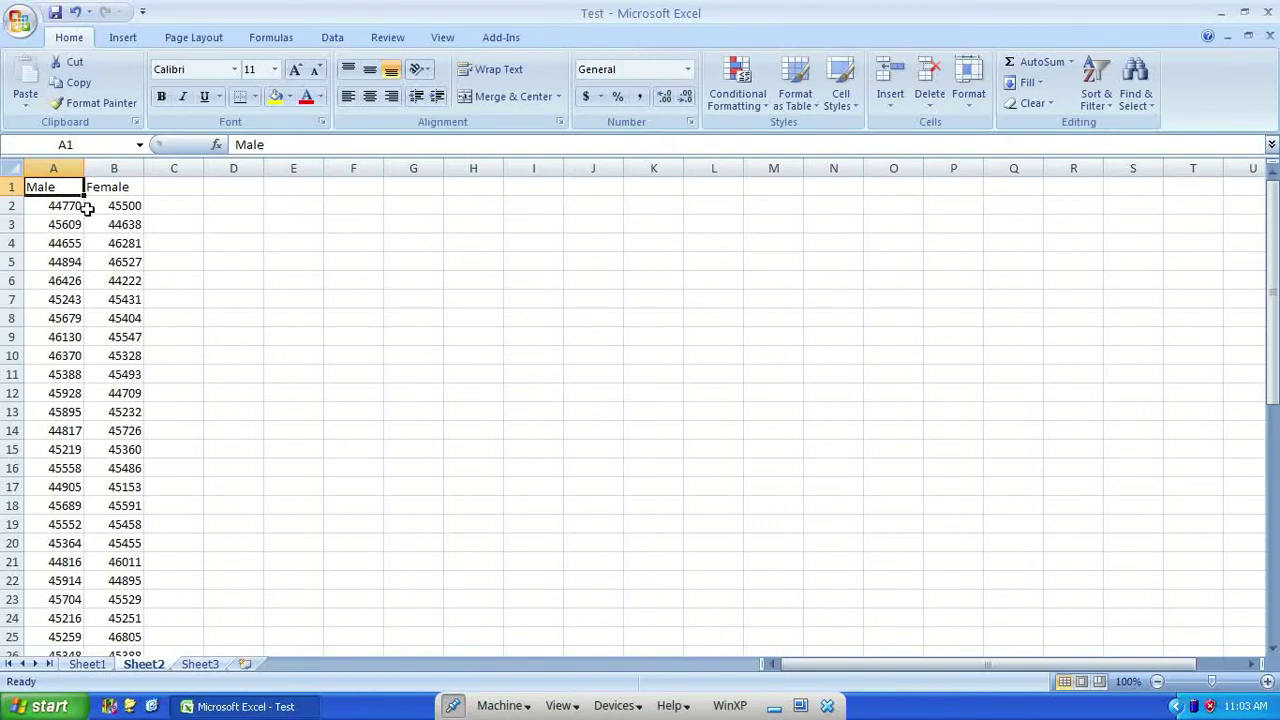
Check the first Male and Female values, then switch to the Data ribbon.
left_click(65, 207)
left_click(127, 208)
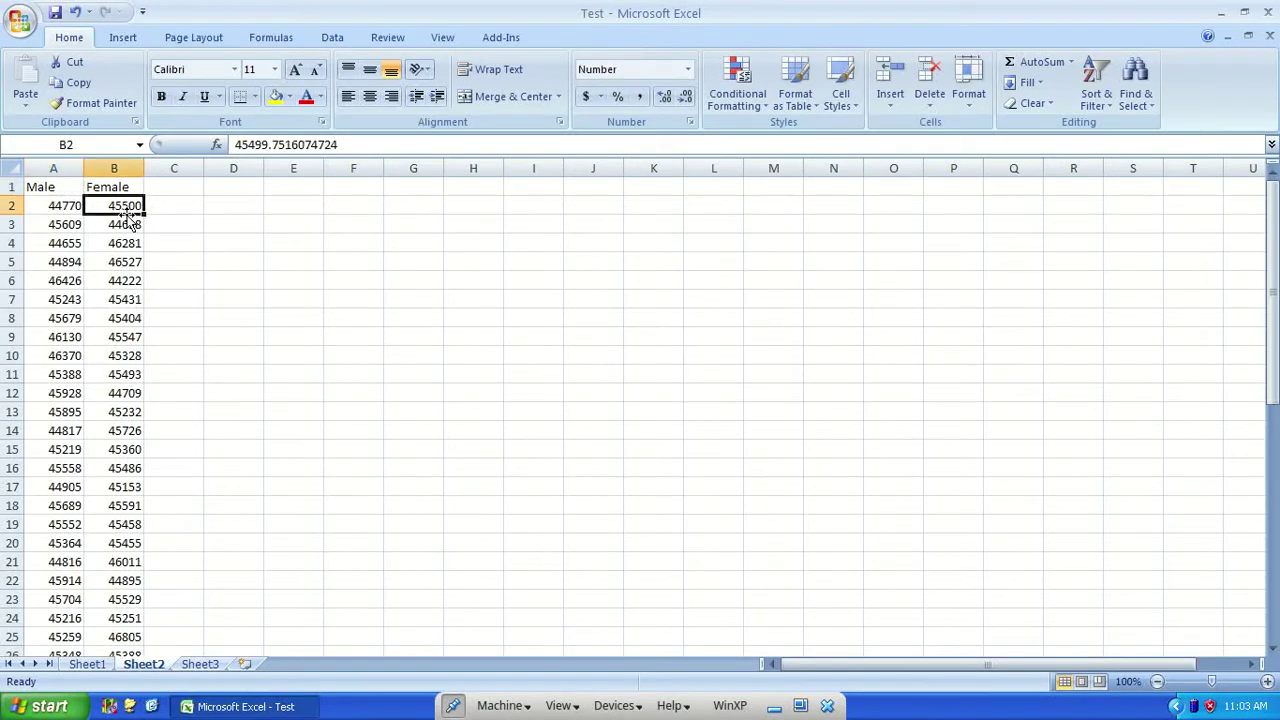
left_click(61, 190)
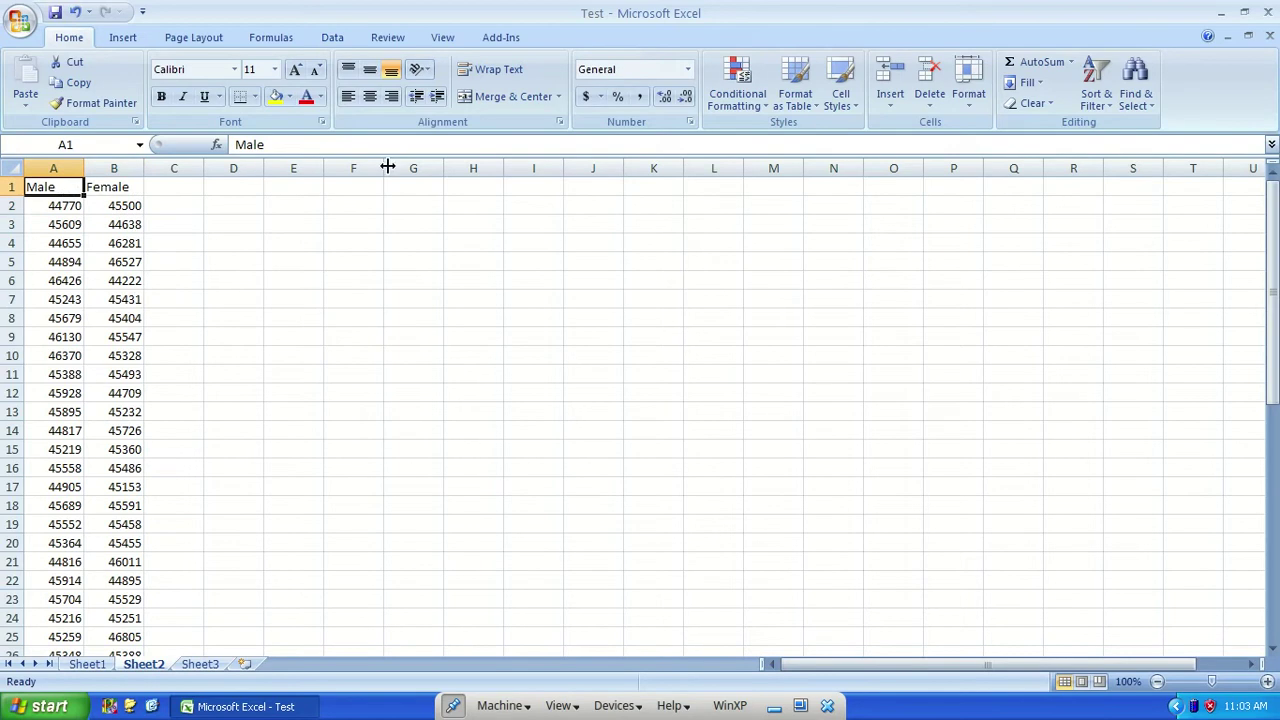
left_click(333, 40)
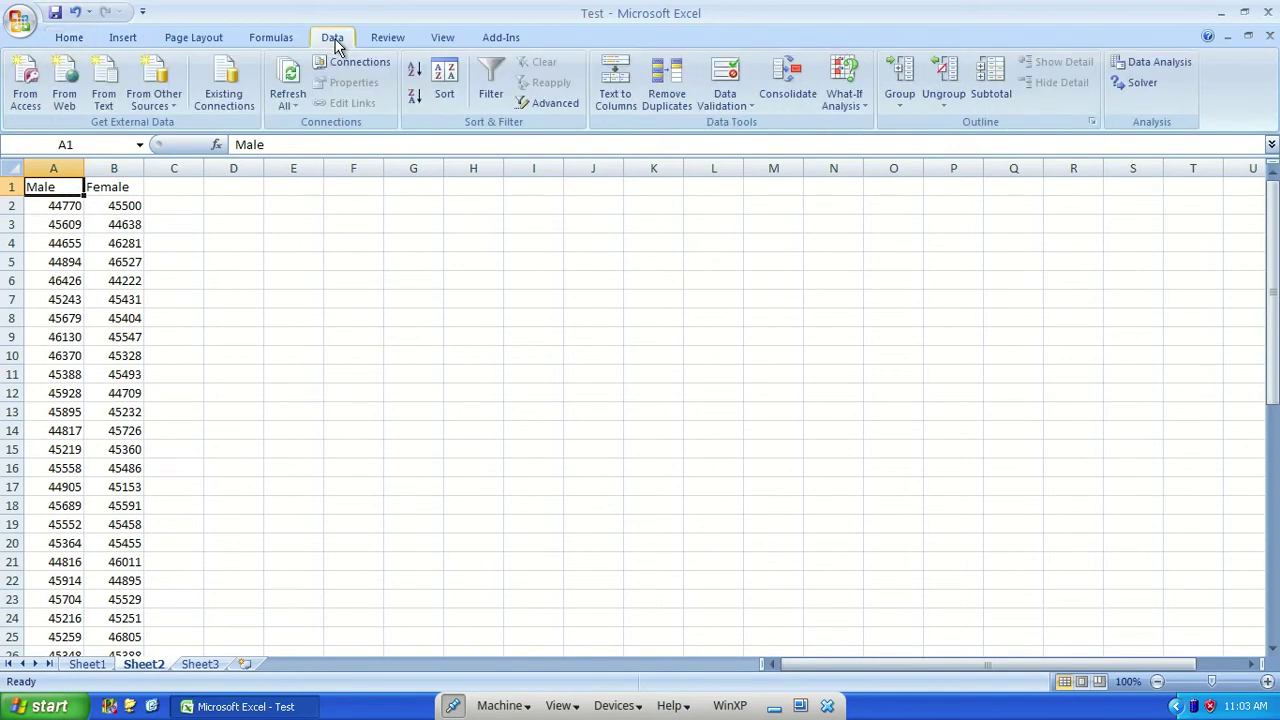
Choose Descriptive Statistics from the Data Analysis tools list.
left_click(1141, 67)
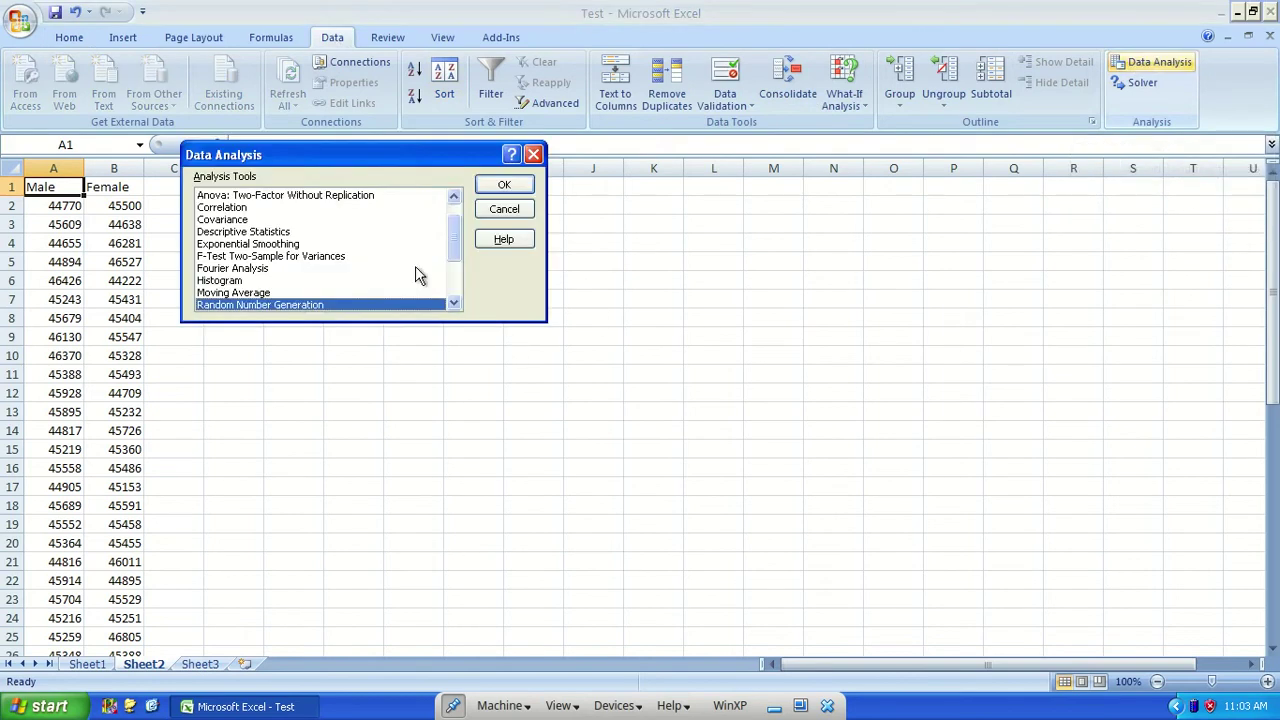
scroll(420, 268, "up", 1)
left_click_drag(380, 160, 461, 288)
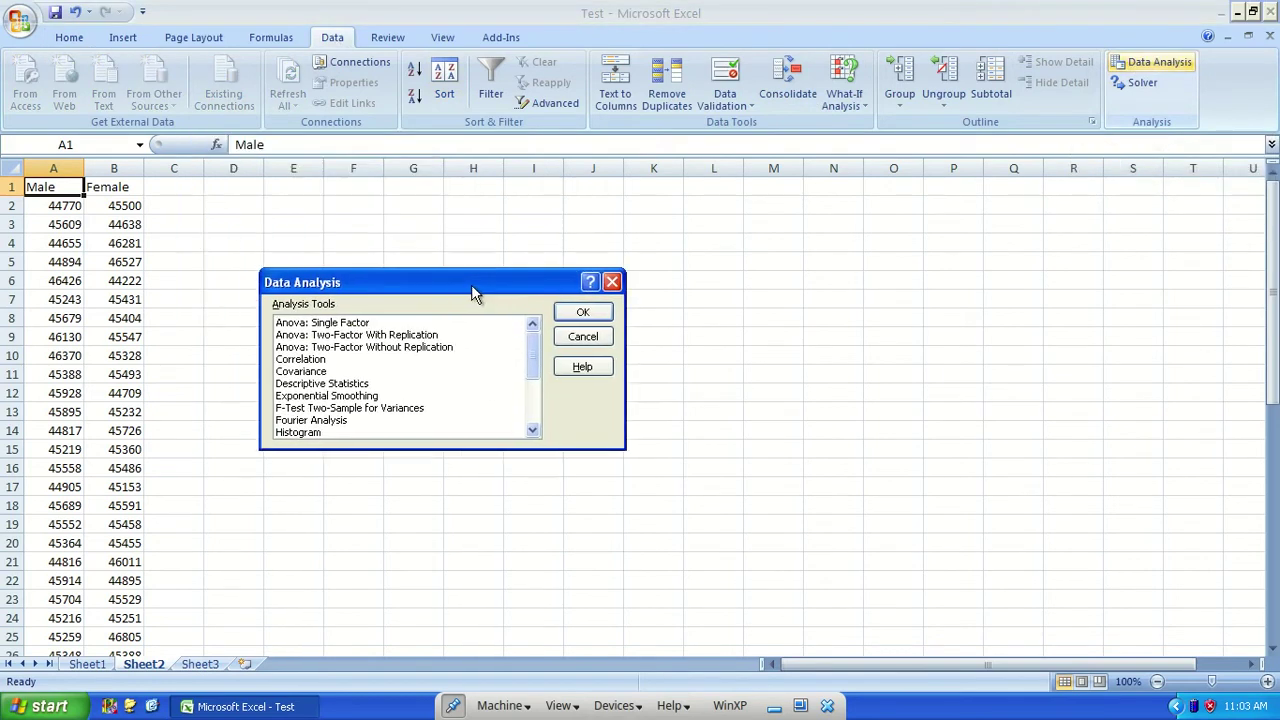
left_click(355, 325)
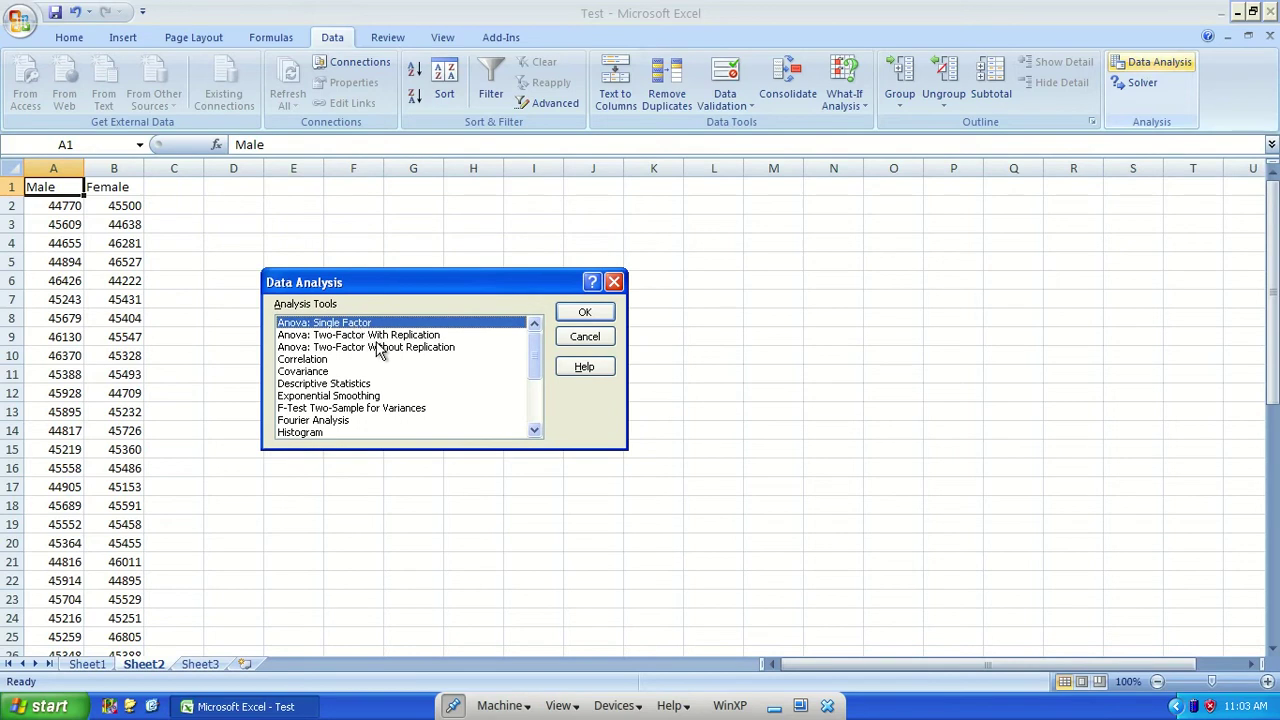
left_click(382, 336)
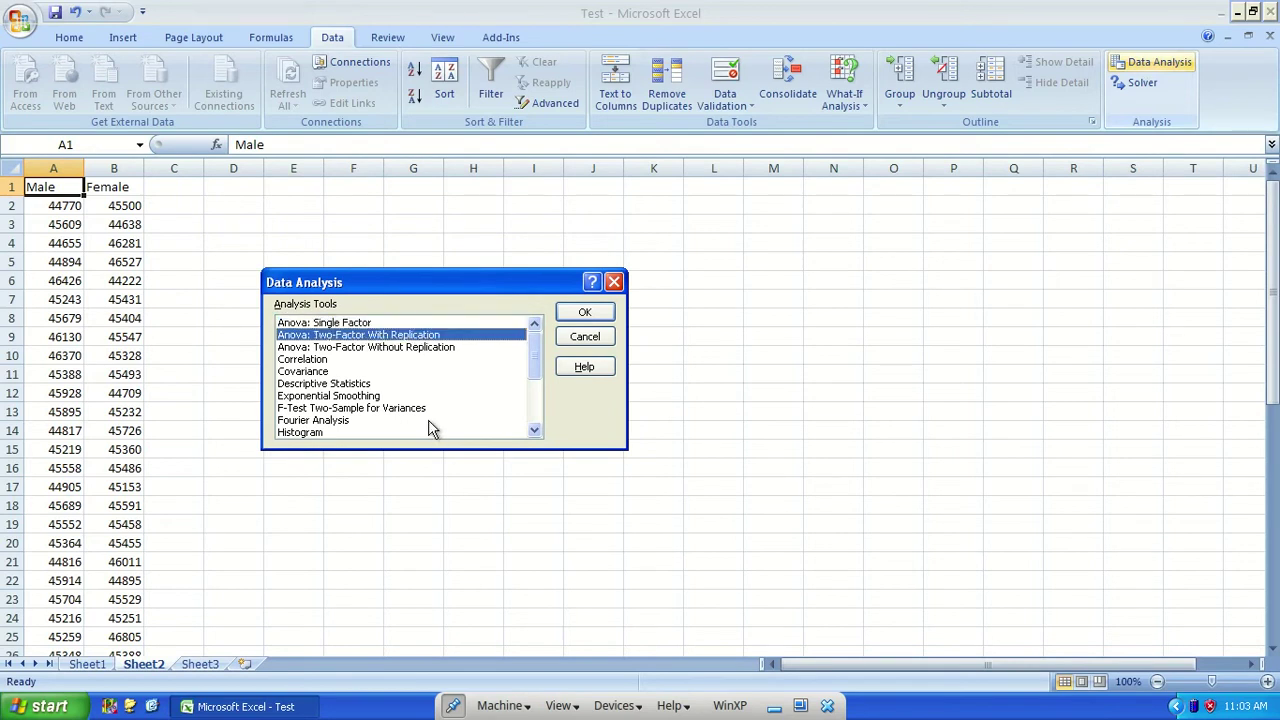
key("Down")
key("Down")
key("Down")
key("Down")
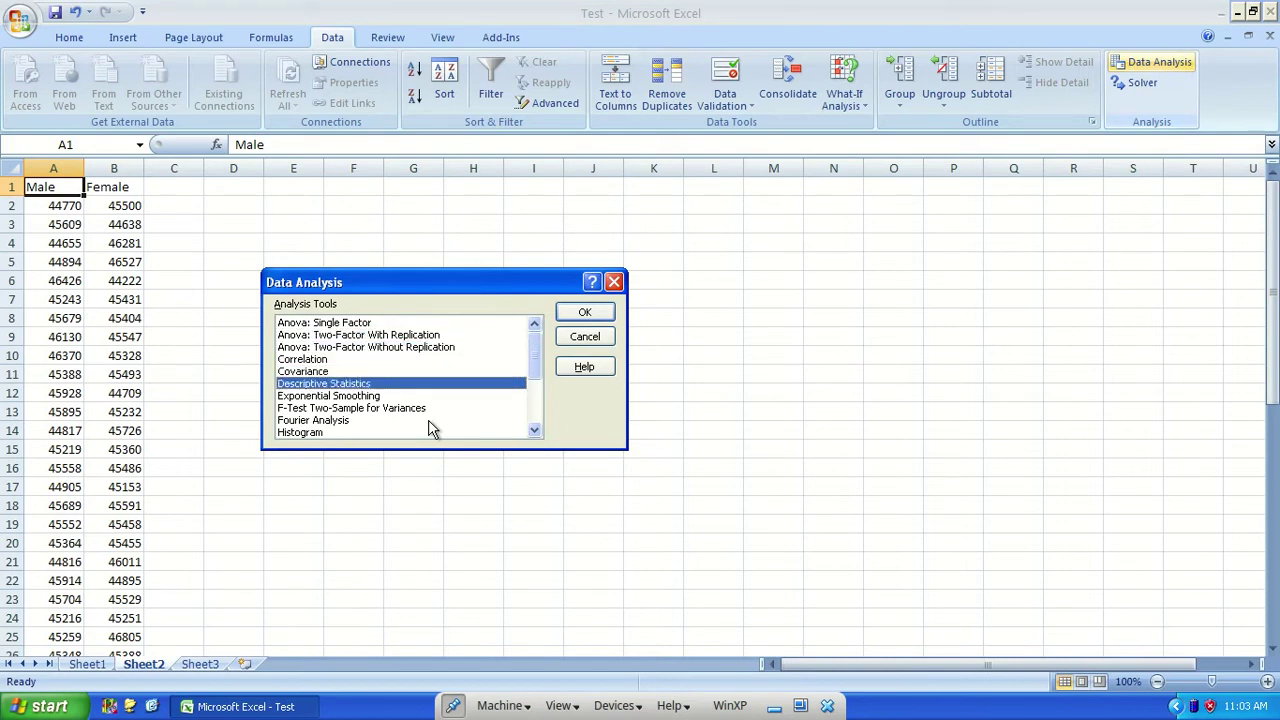
left_click(584, 311)
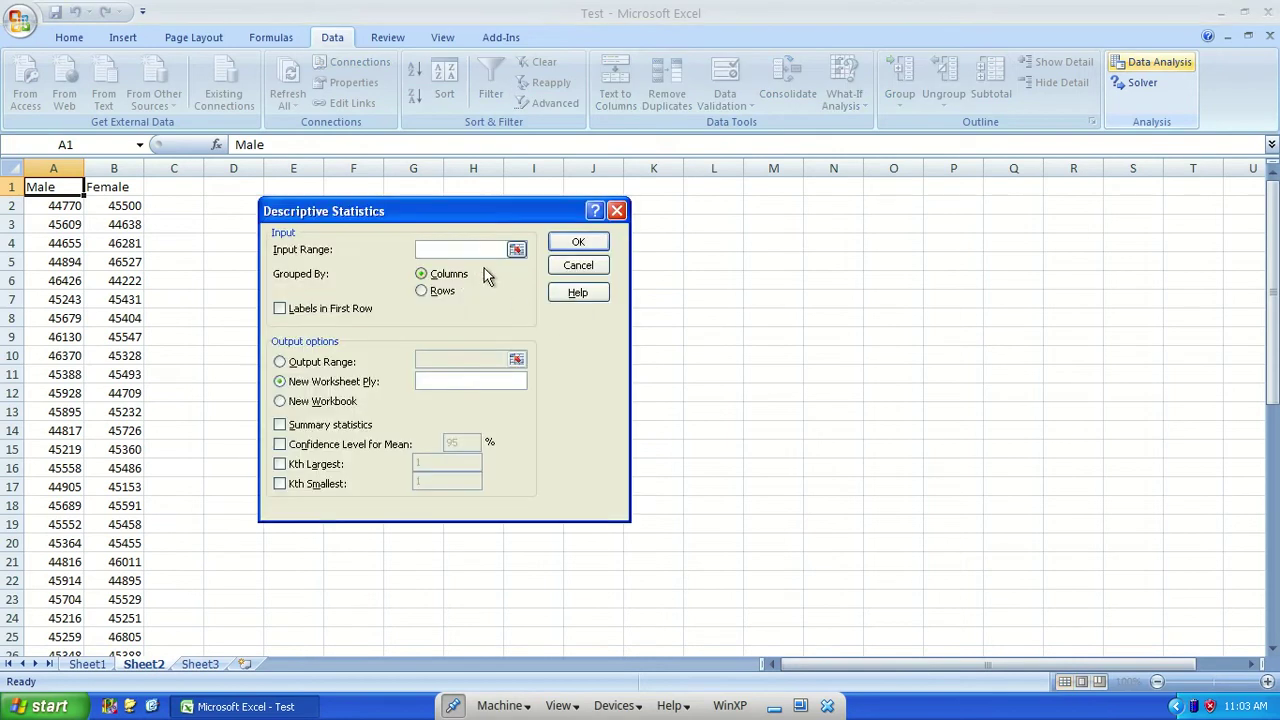
Set the input range to $A$1:$B$51 with labels in the first row.
left_click(517, 250)
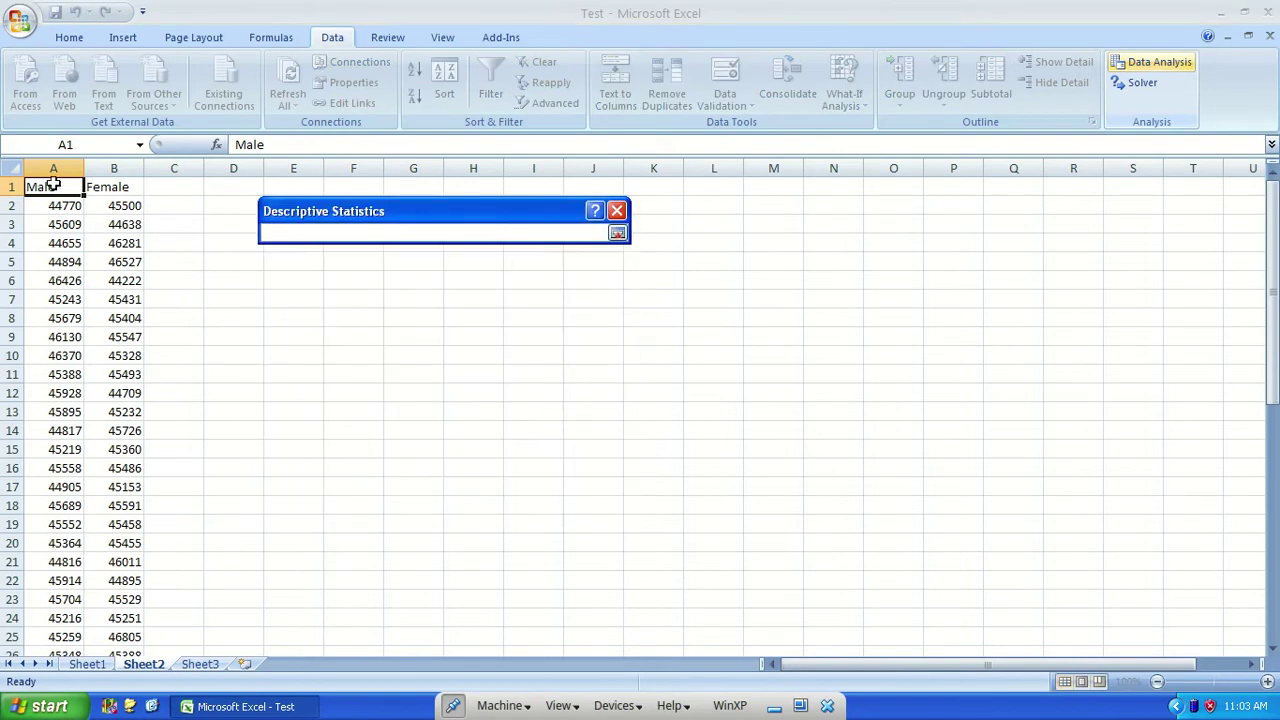
left_click_drag(57, 187, 132, 710)
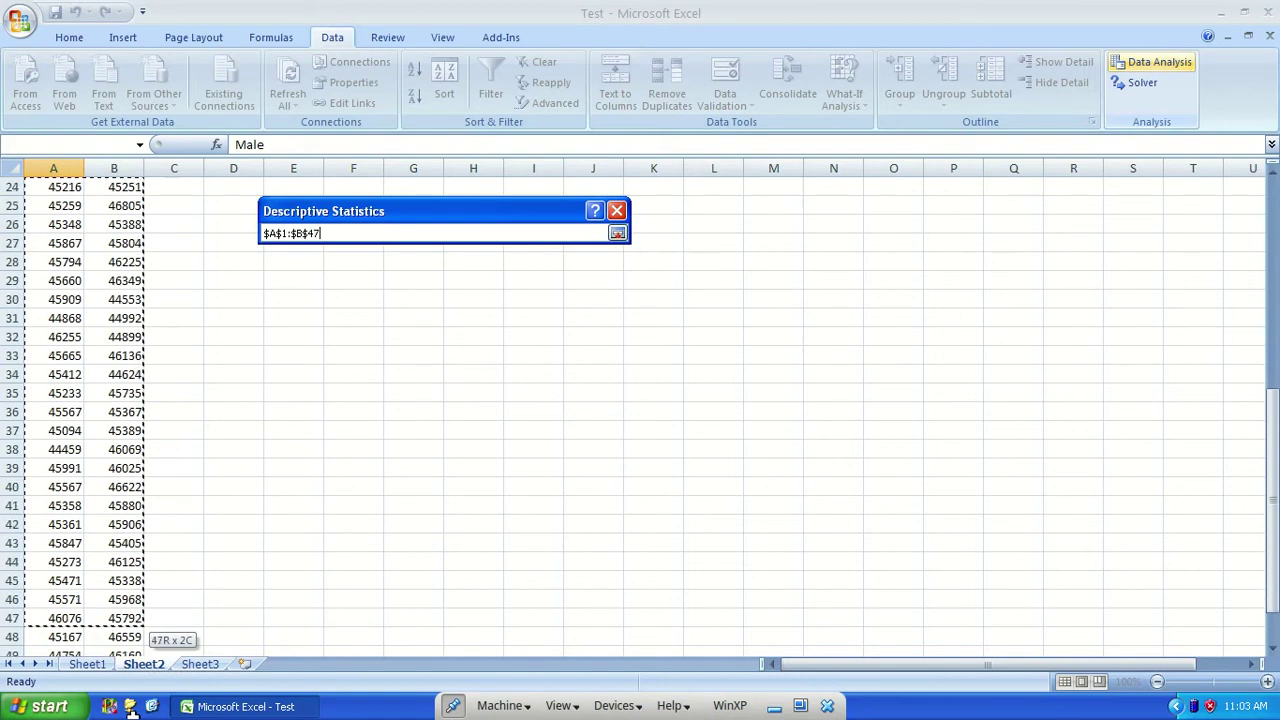
left_click_drag(131, 706, 126, 617)
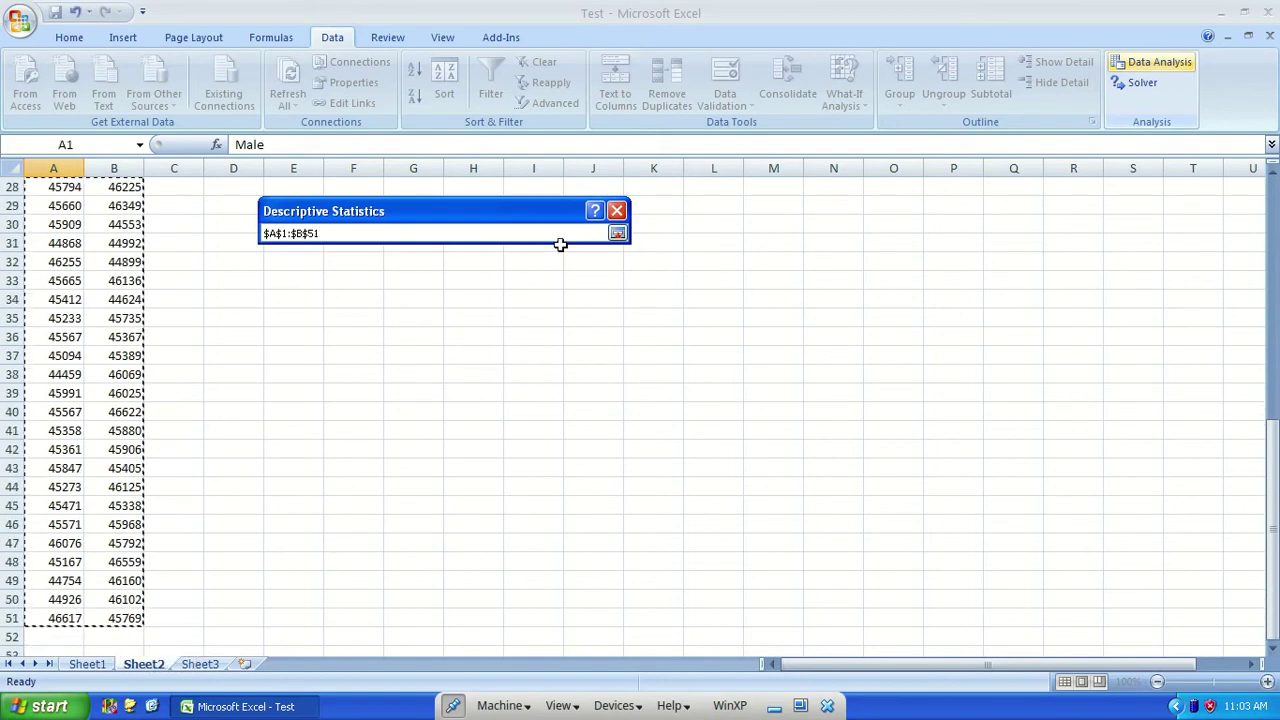
left_click(617, 234)
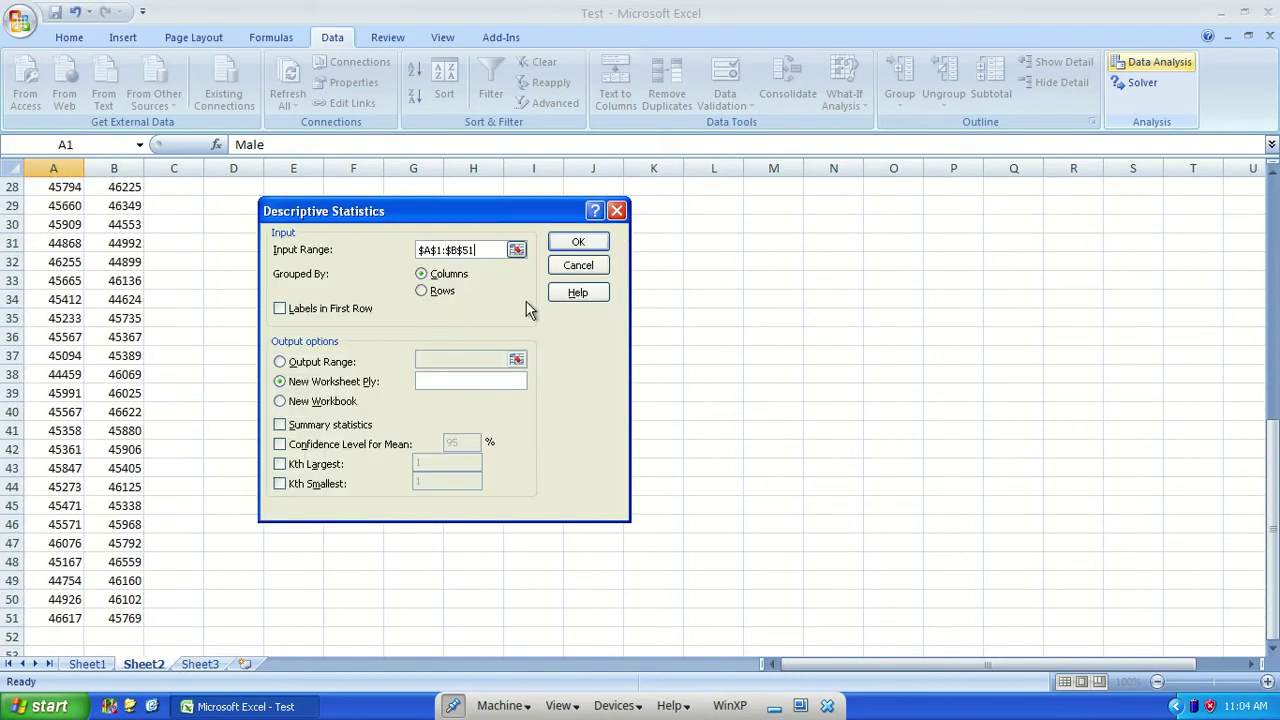
left_click(281, 311)
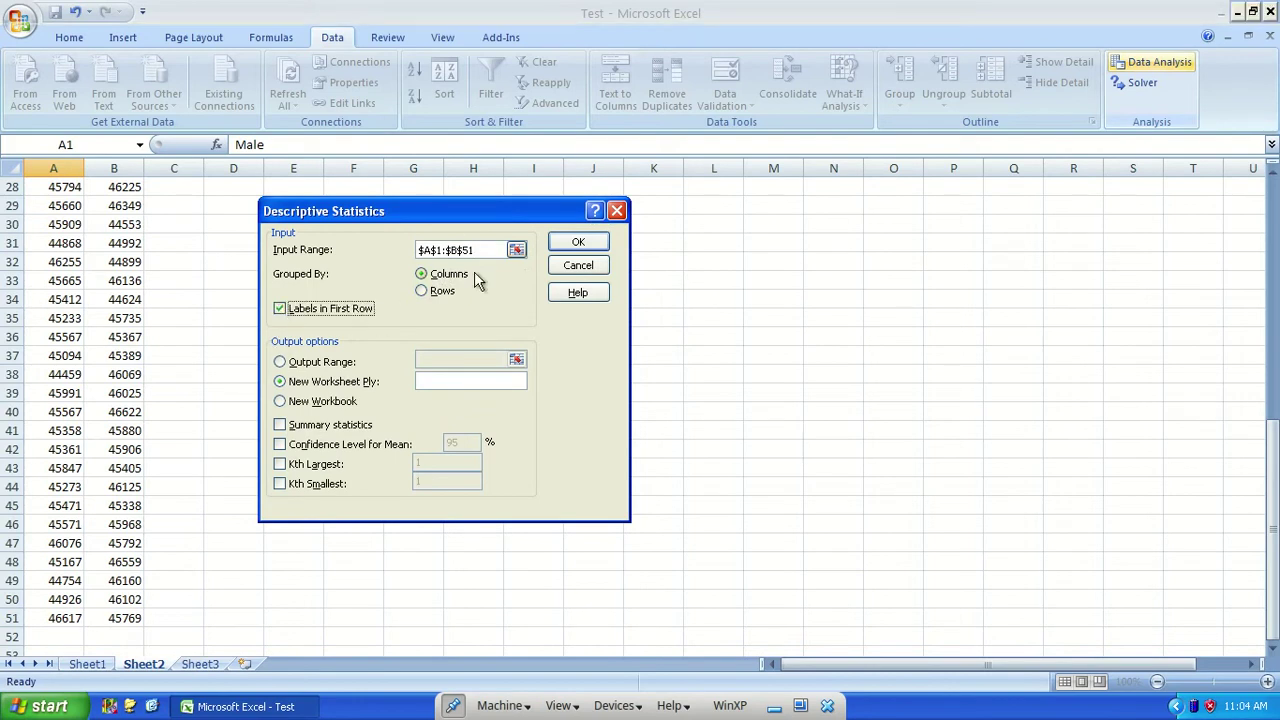
Output to $D$1 with summary statistics and a 95% confidence level for the mean.
left_click(281, 362)
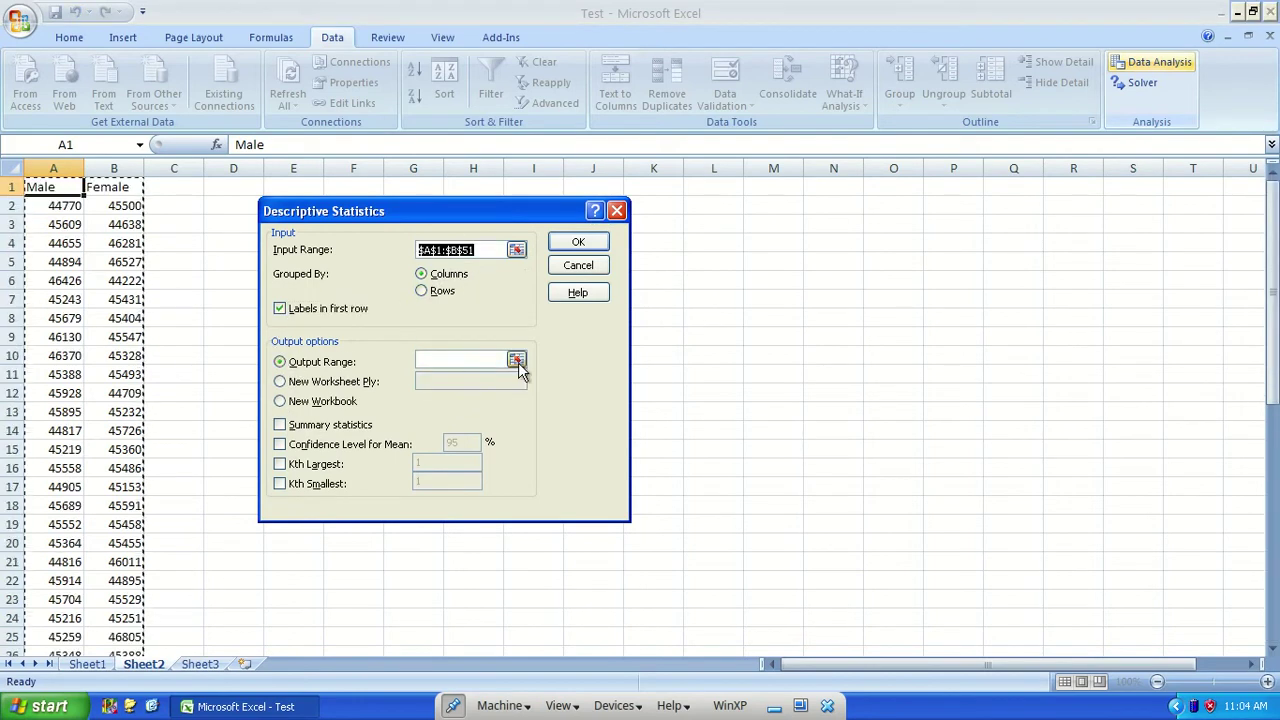
left_click(516, 361)
left_click(233, 186)
key("Return")
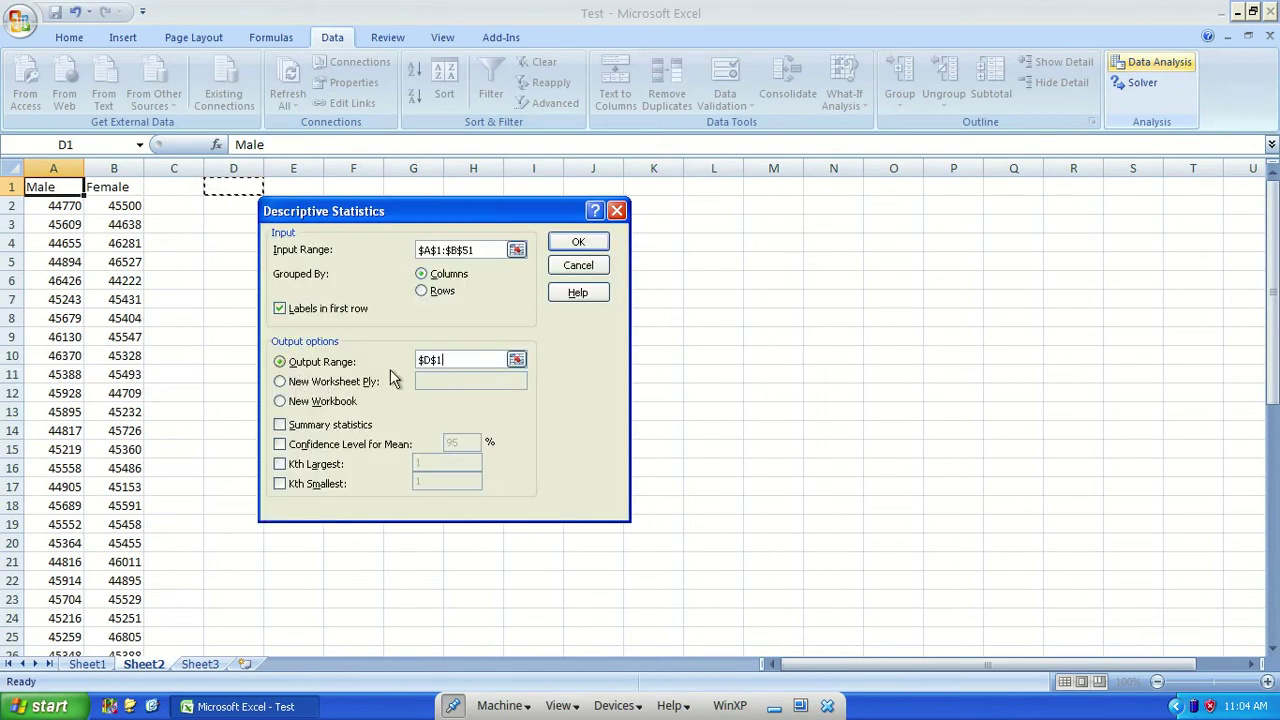
left_click(281, 425)
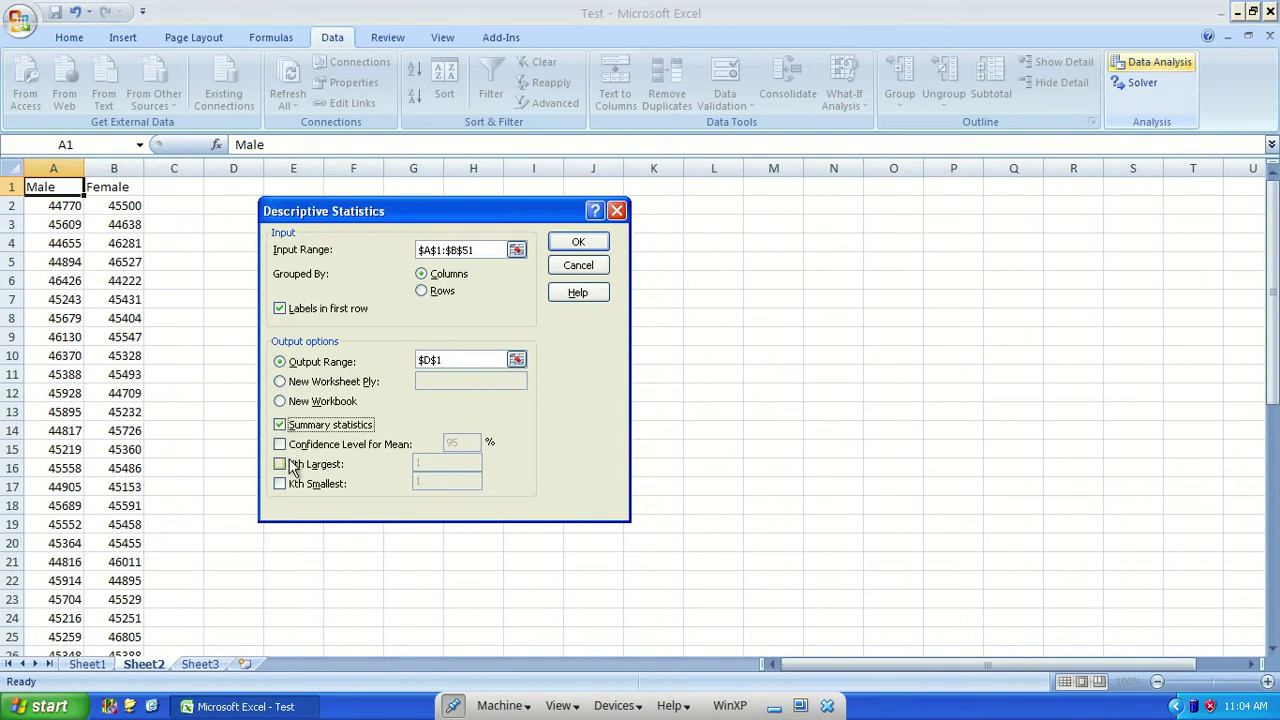
left_click(281, 445)
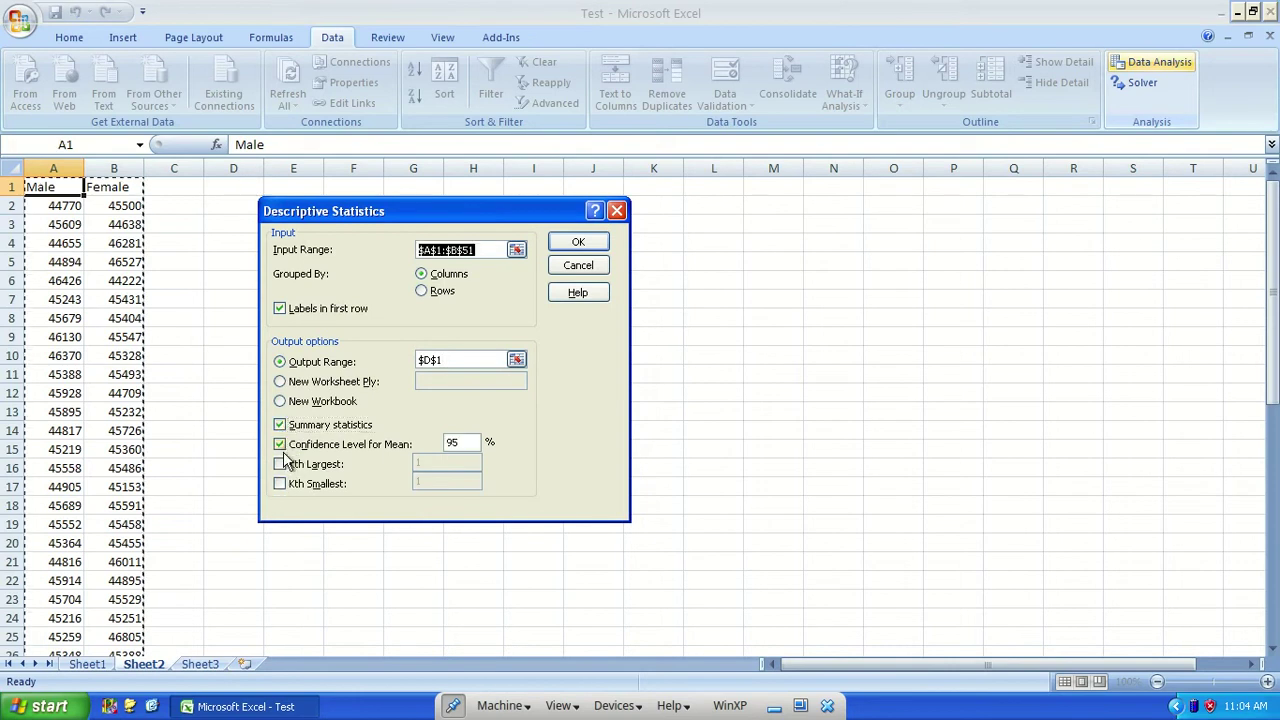
Run the analysis and autofit columns D and F to the statistic labels.
left_click(578, 244)
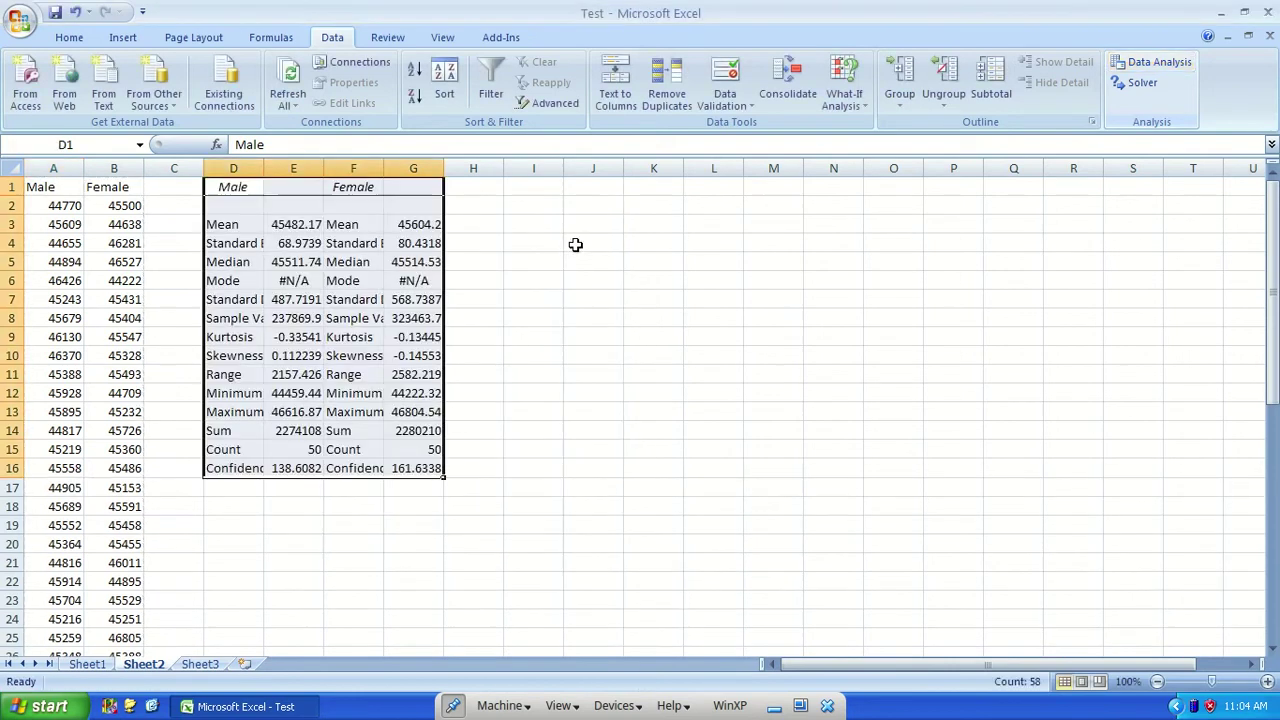
double_click(262, 168)
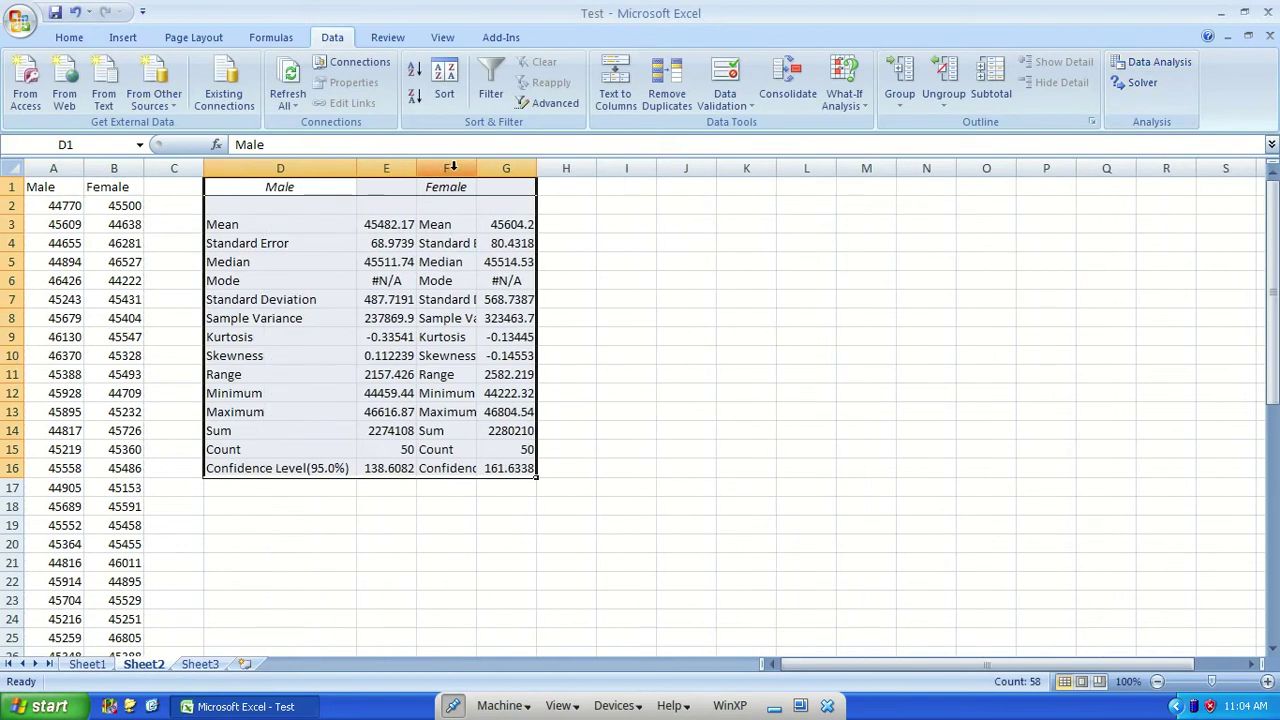
double_click(476, 168)
Inspect the full Male values: mean, mode, kurtosis, skewness, range and confidence level.
left_click(384, 336)
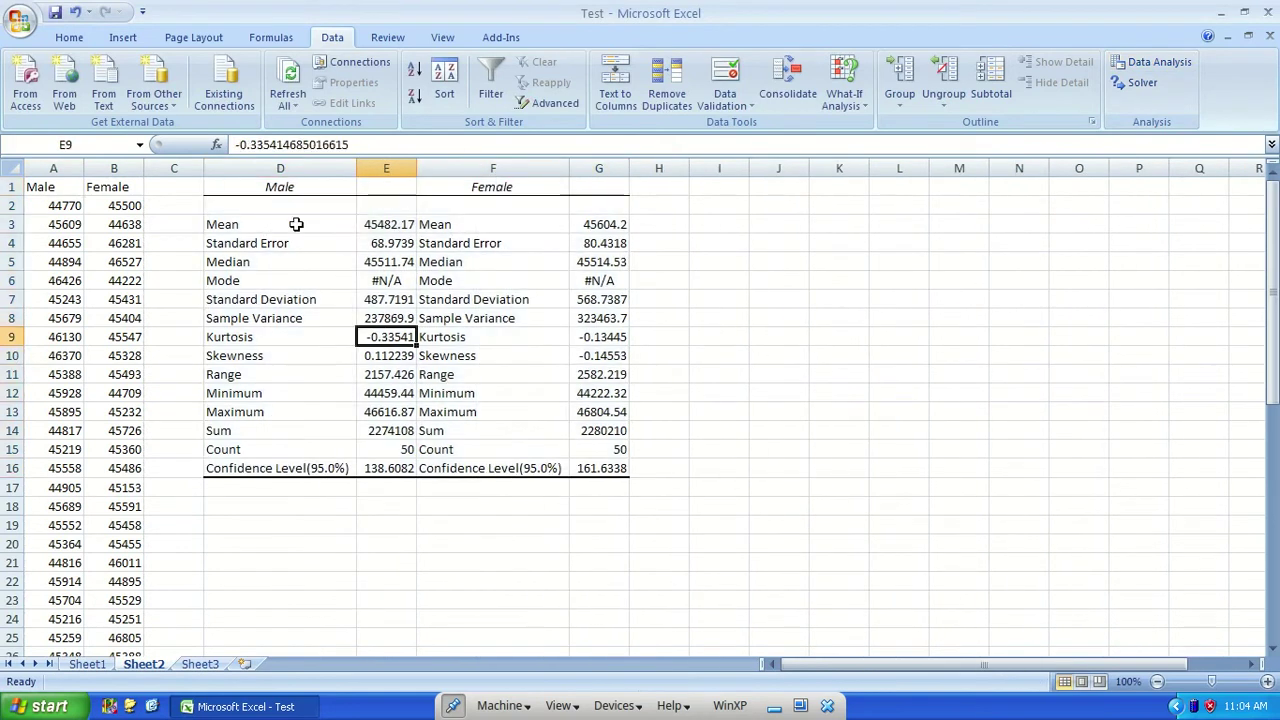
left_click(388, 226)
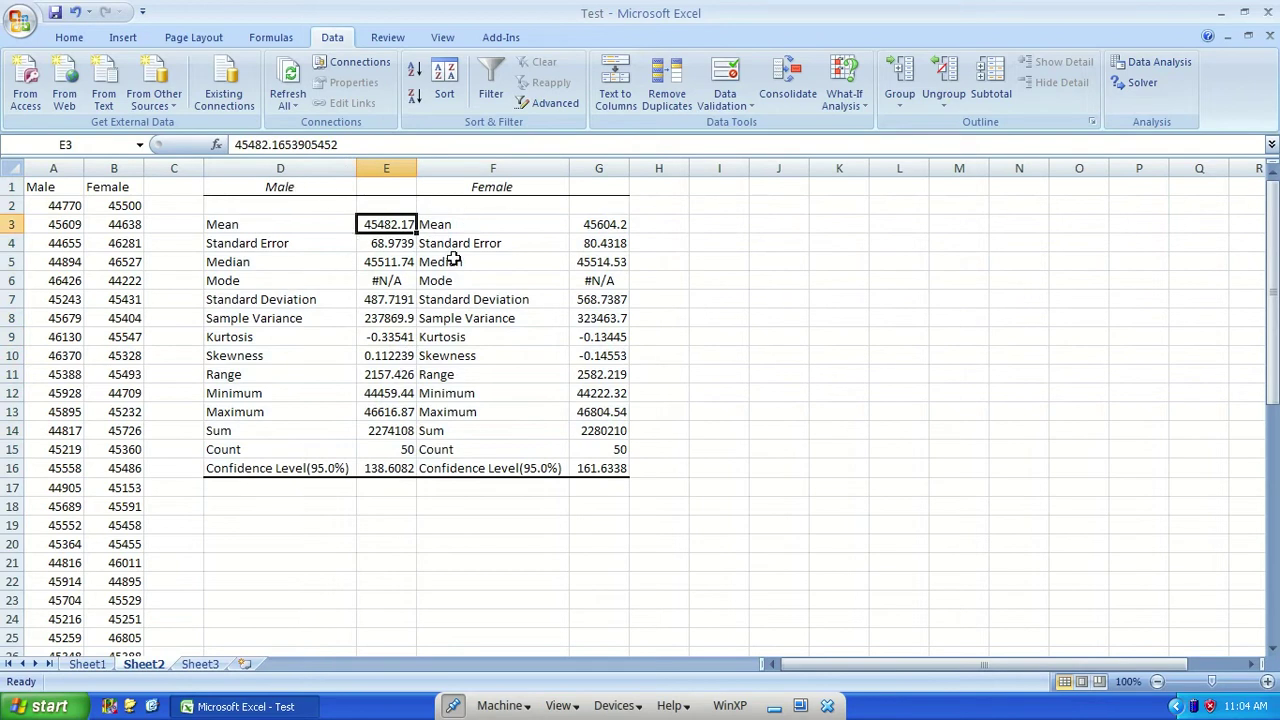
left_click(380, 283)
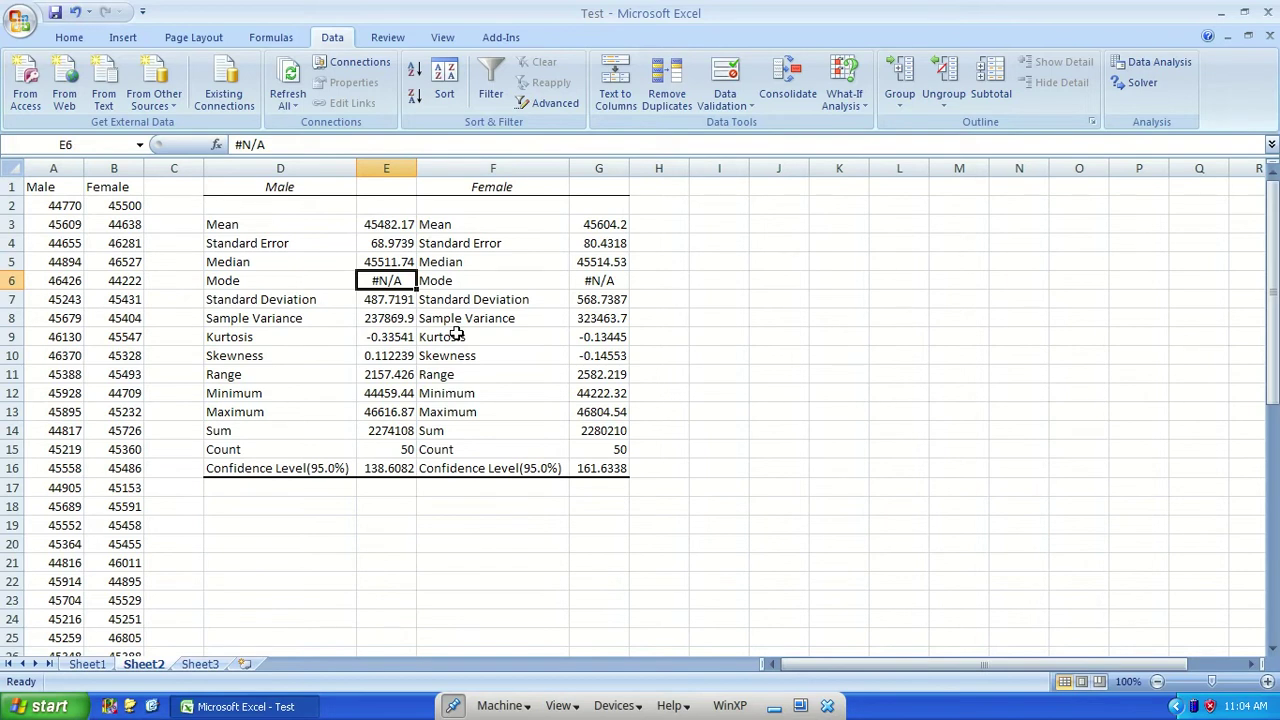
left_click(384, 301)
left_click(388, 318)
left_click(386, 337)
left_click(388, 357)
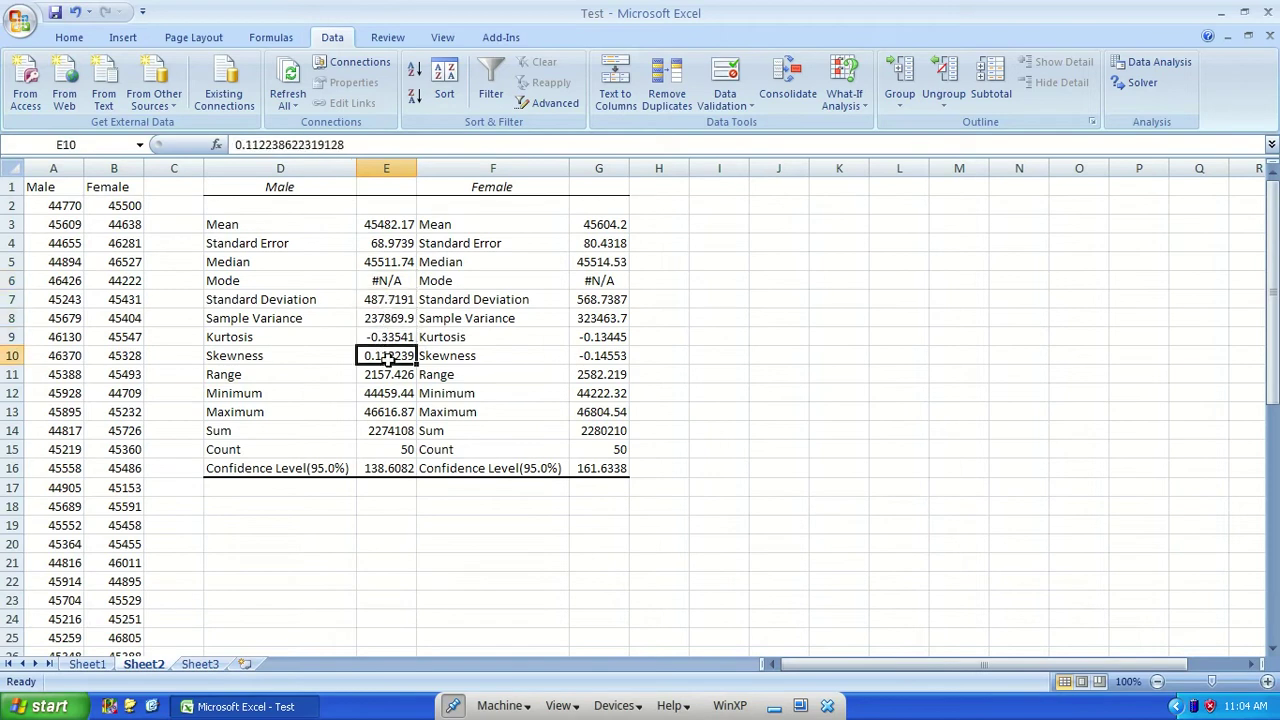
left_click(389, 378)
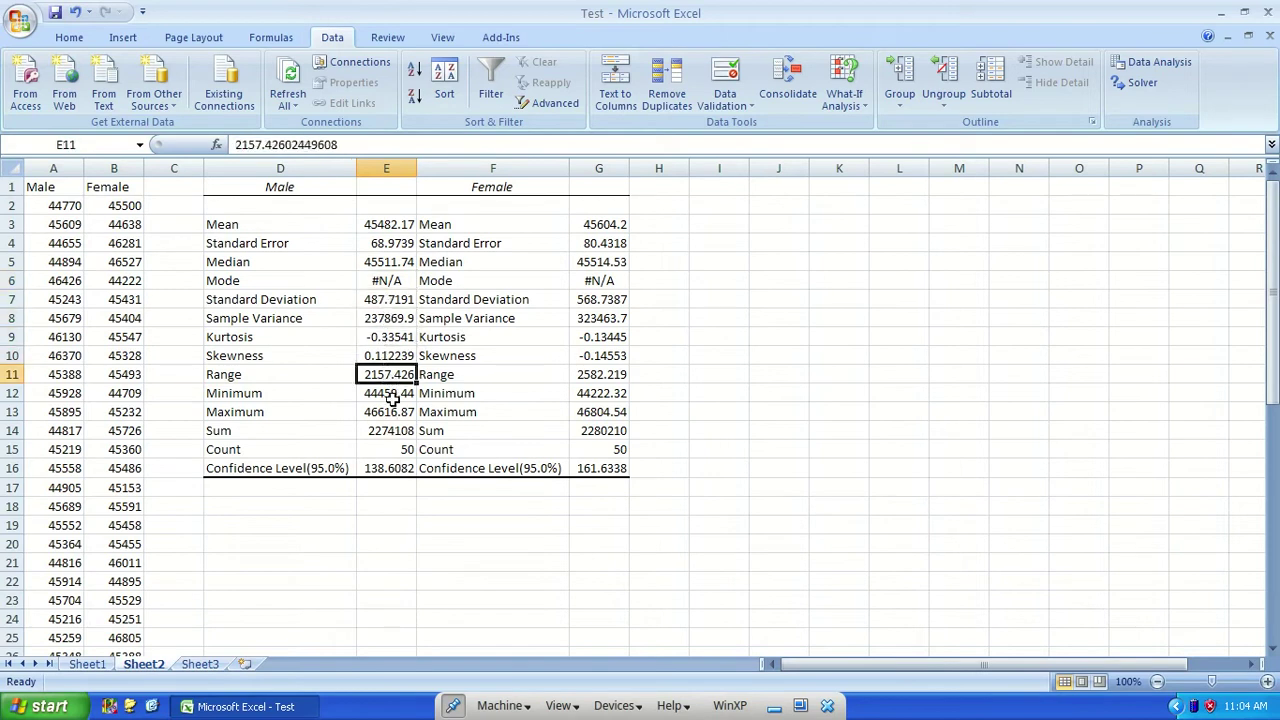
left_click(397, 469)
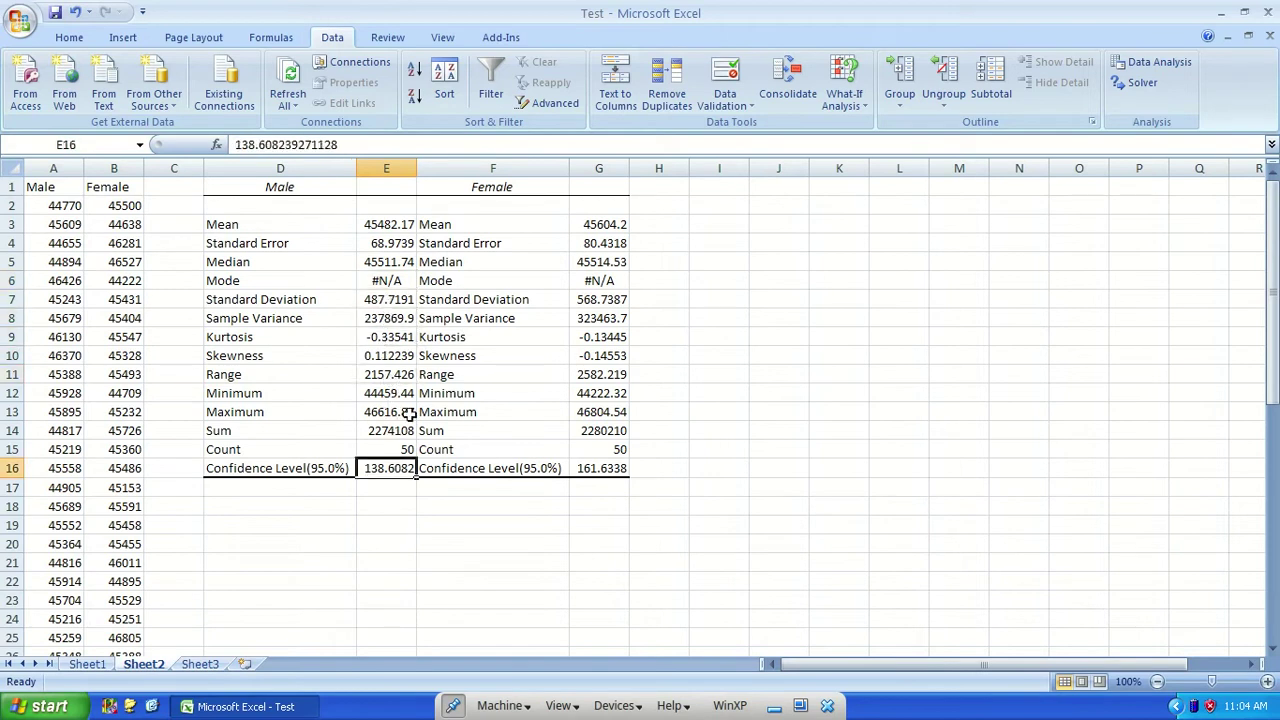
Reopen Descriptive Statistics to review its ranges, then cancel both dialogs.
left_click(1168, 62)
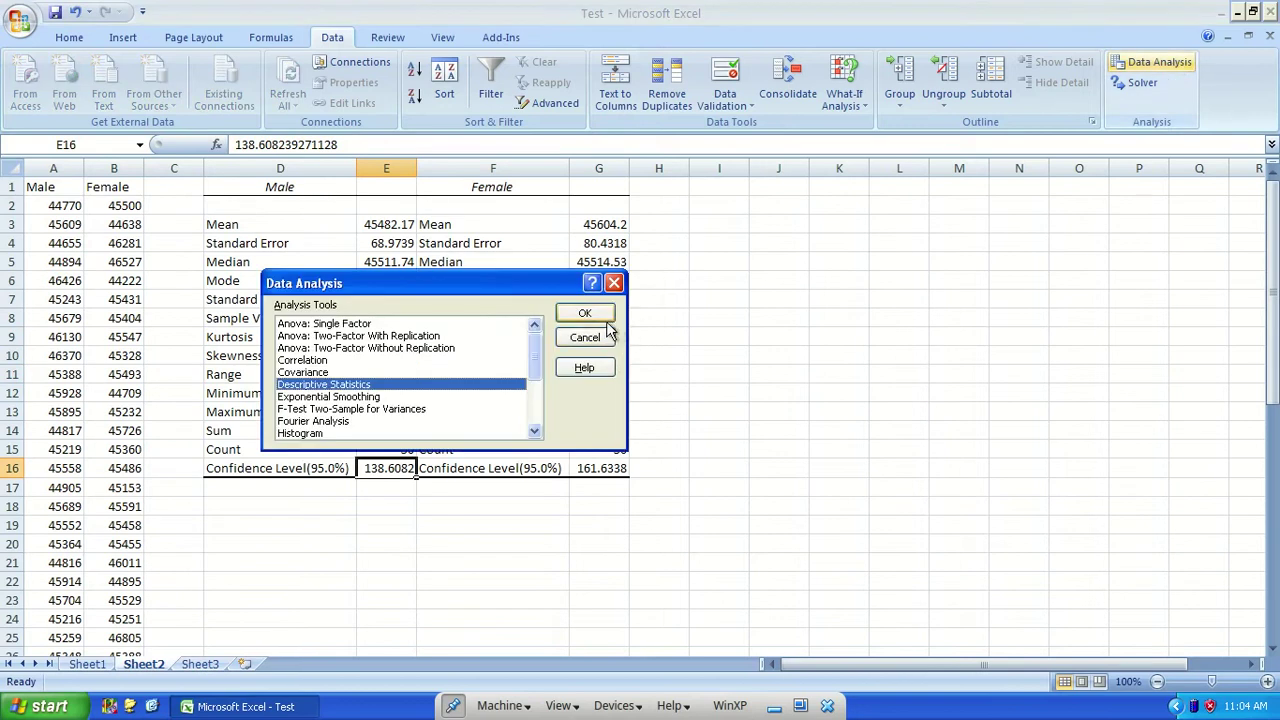
left_click(585, 313)
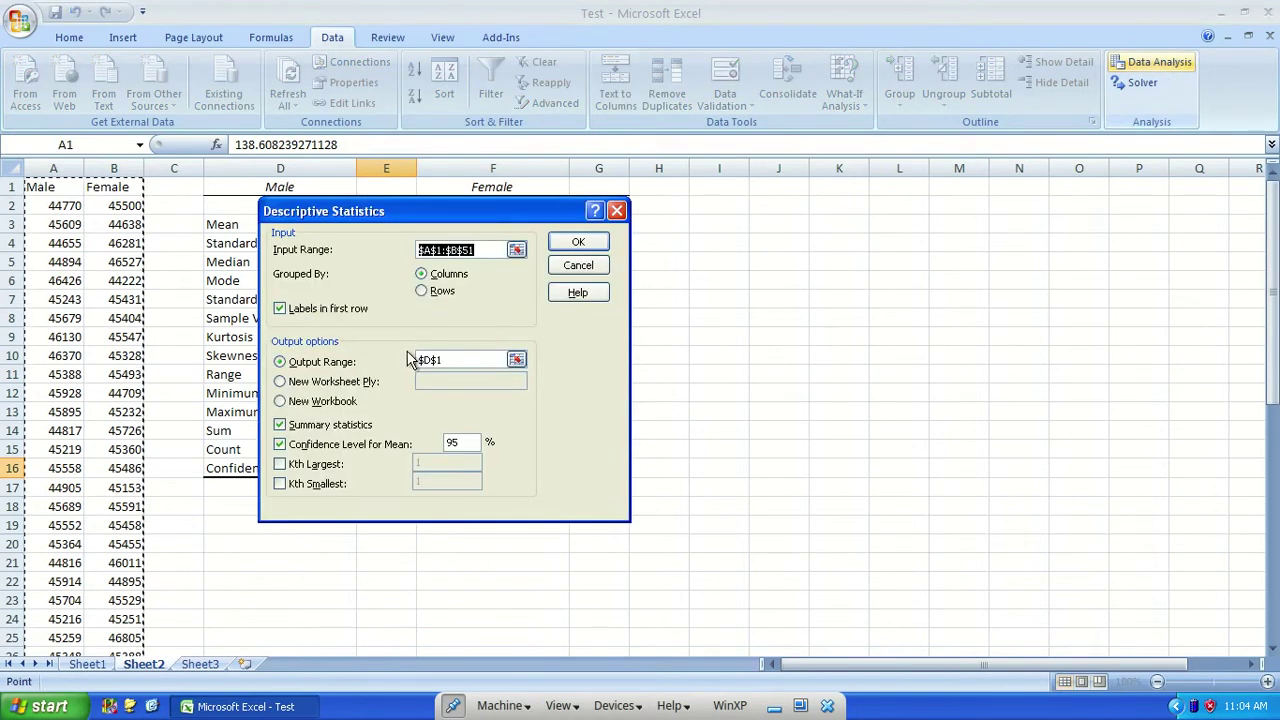
left_click(577, 270)
left_click(598, 336)
Compare the Male and Female means in row 3.
left_click(314, 318)
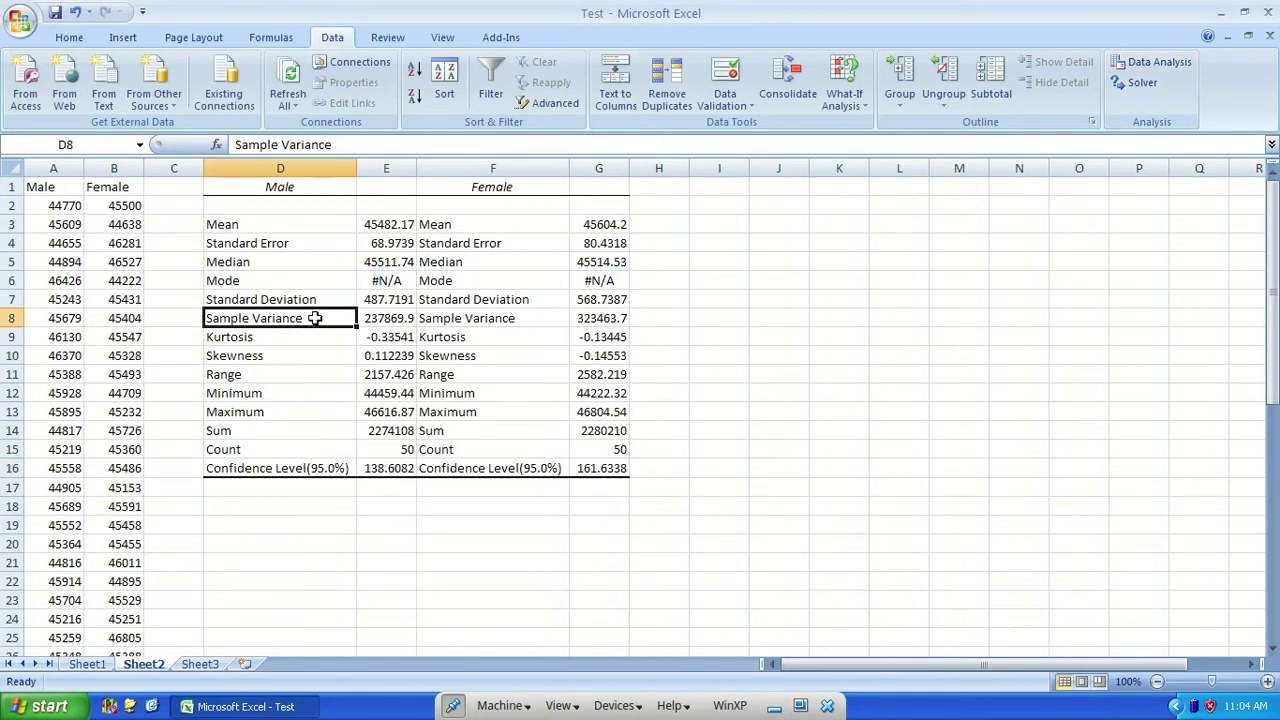
left_click(386, 222)
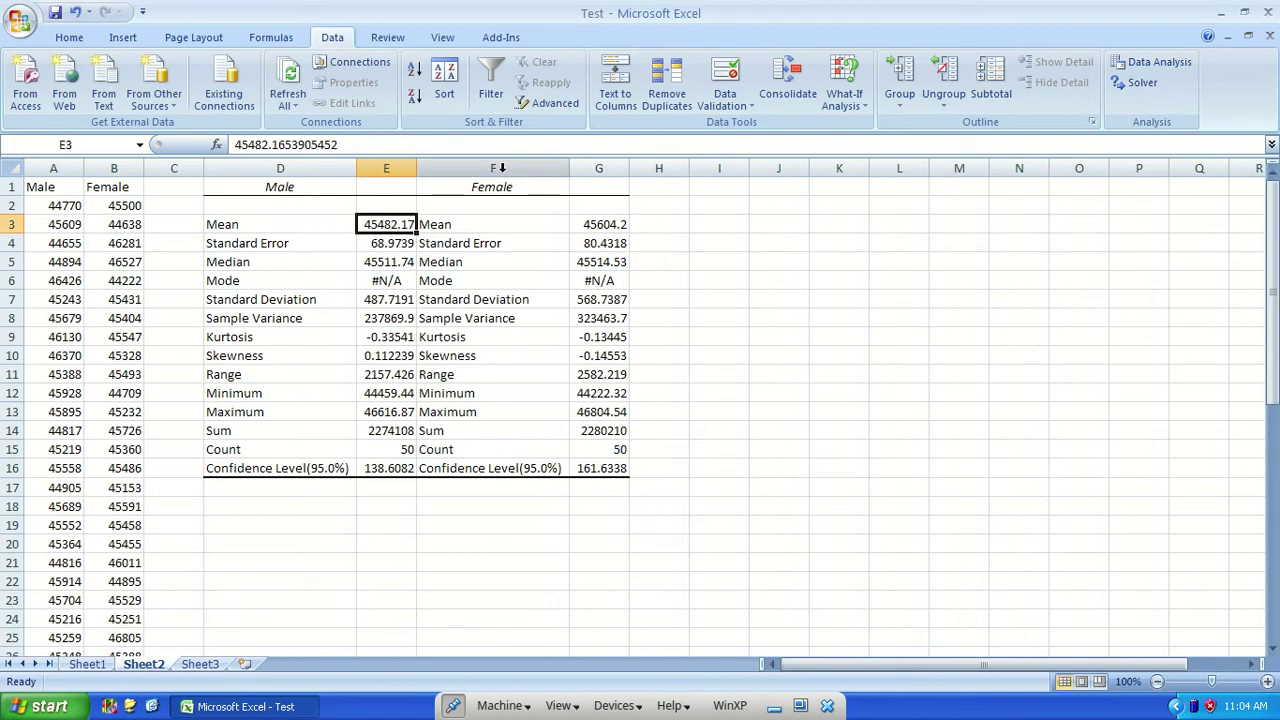
left_click(615, 224)
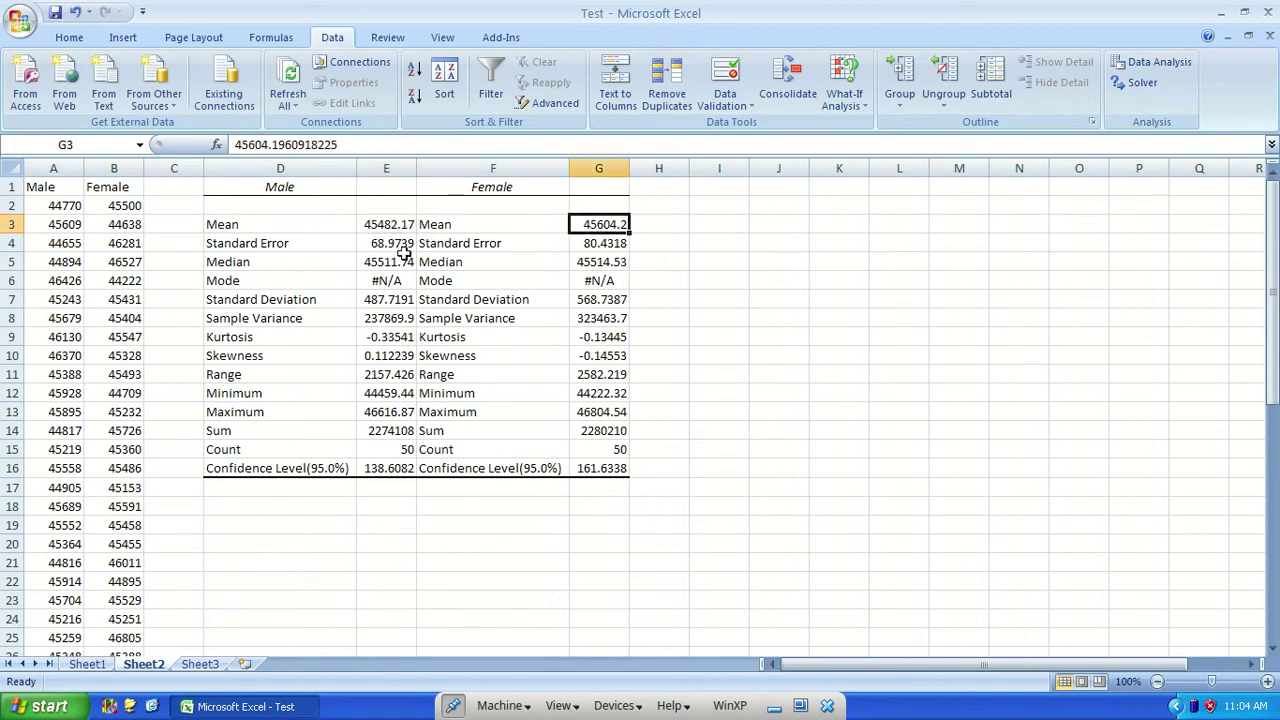
left_click_drag(208, 224, 605, 224)
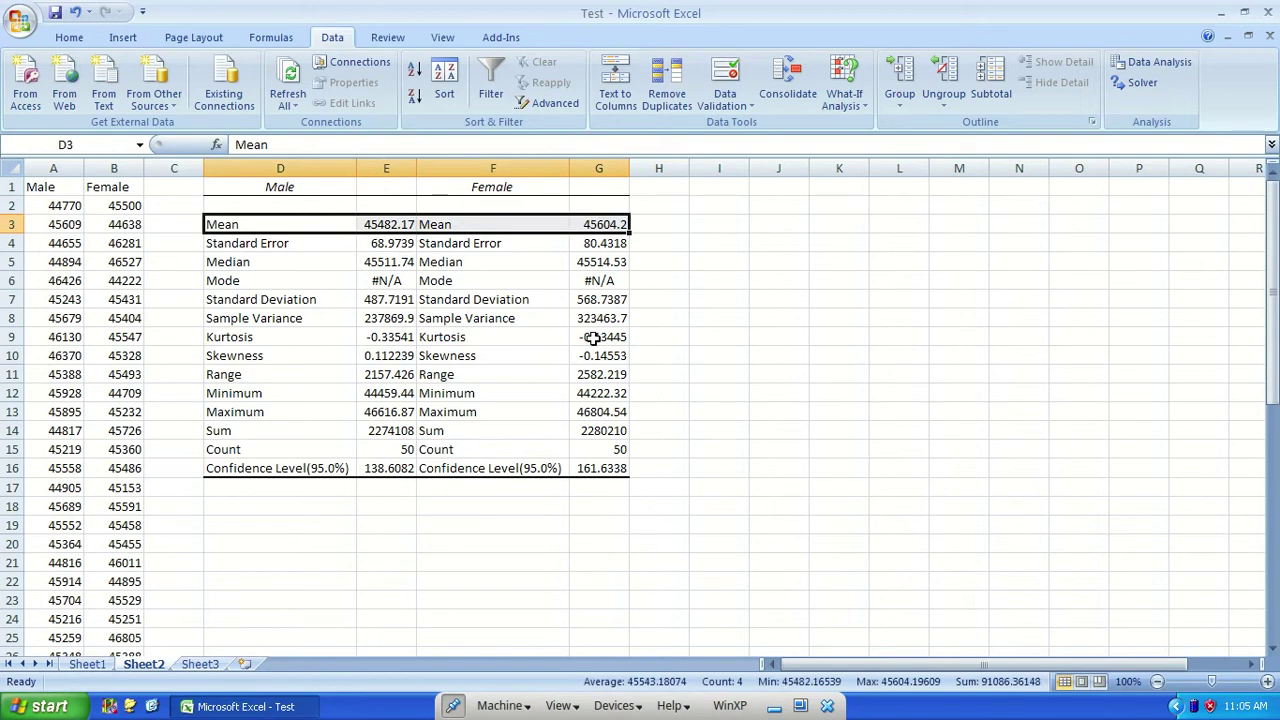
Compare the Male and Female standard deviations and sample variances, then reopen Data Analysis.
left_click(298, 281)
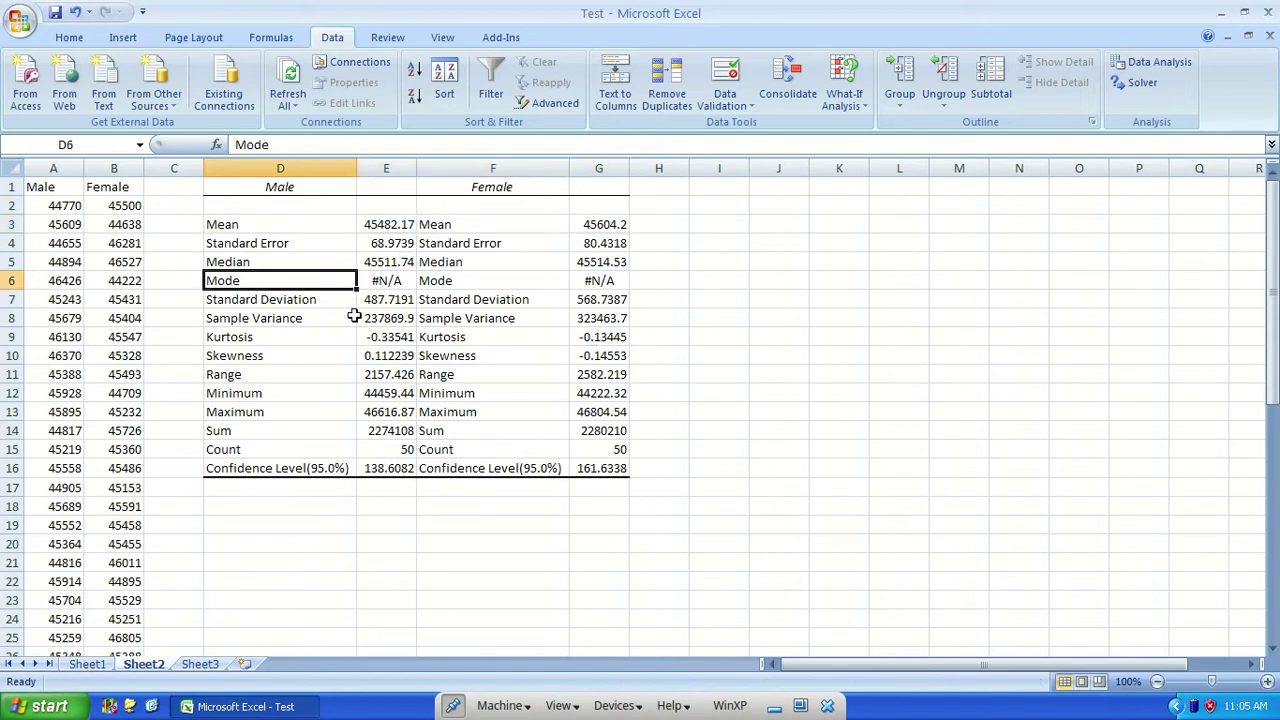
left_click_drag(396, 300, 600, 299)
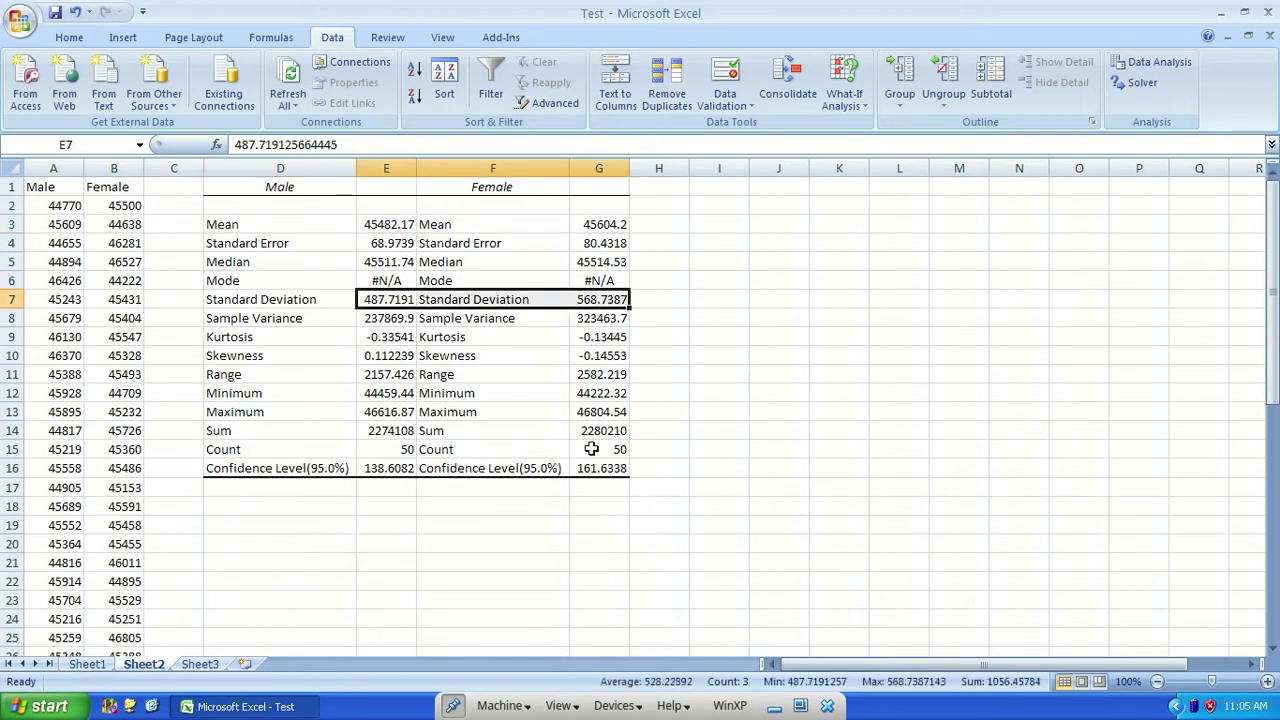
left_click_drag(382, 320, 598, 318)
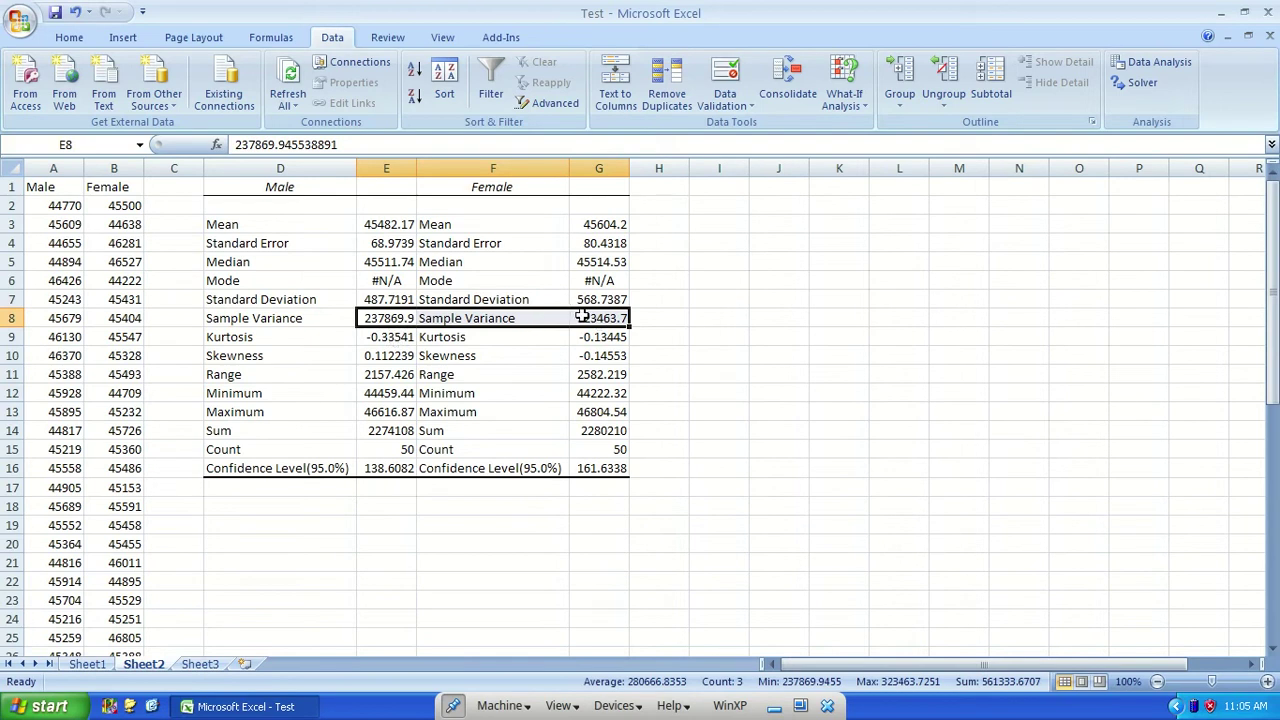
left_click(692, 318)
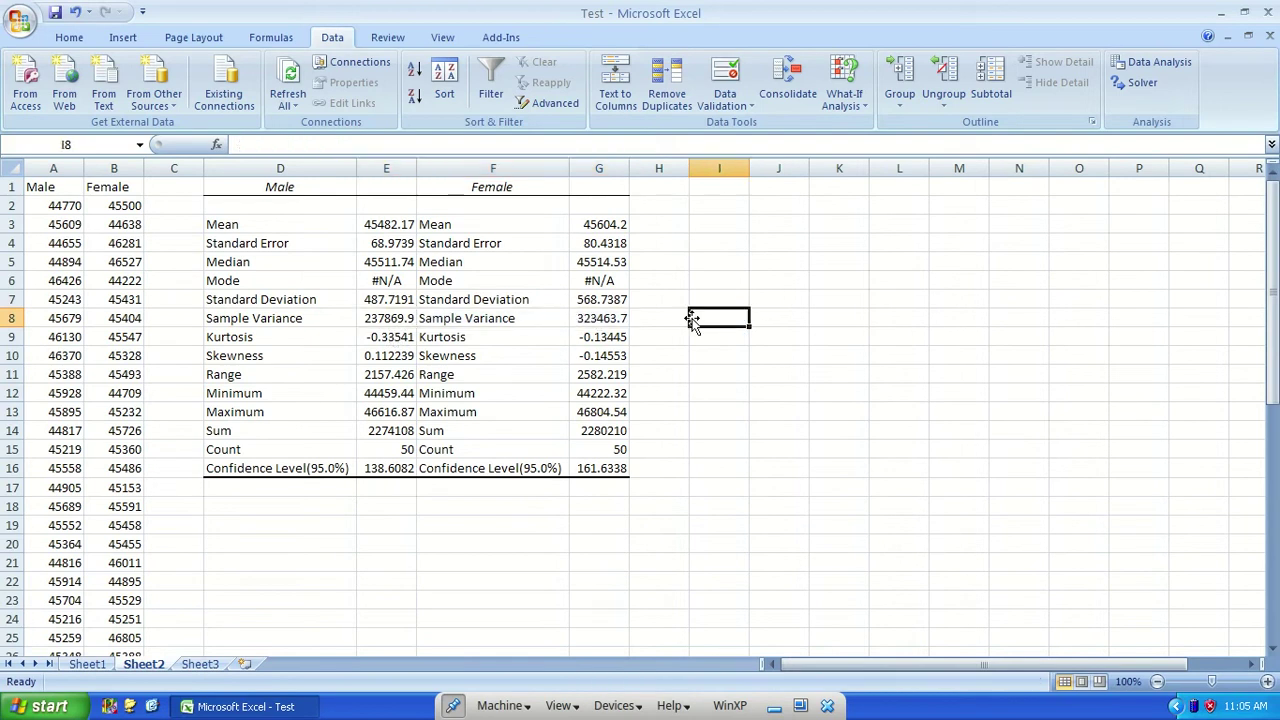
left_click(395, 318)
left_click(588, 318)
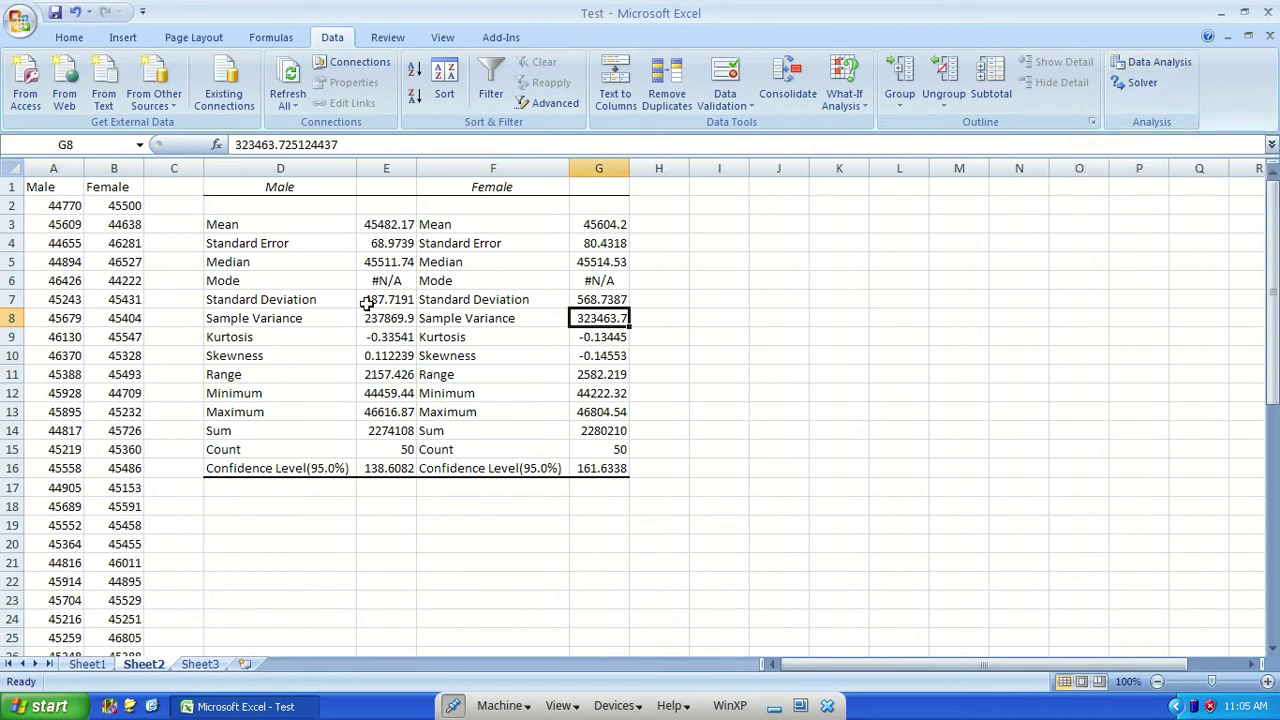
left_click(1175, 70)
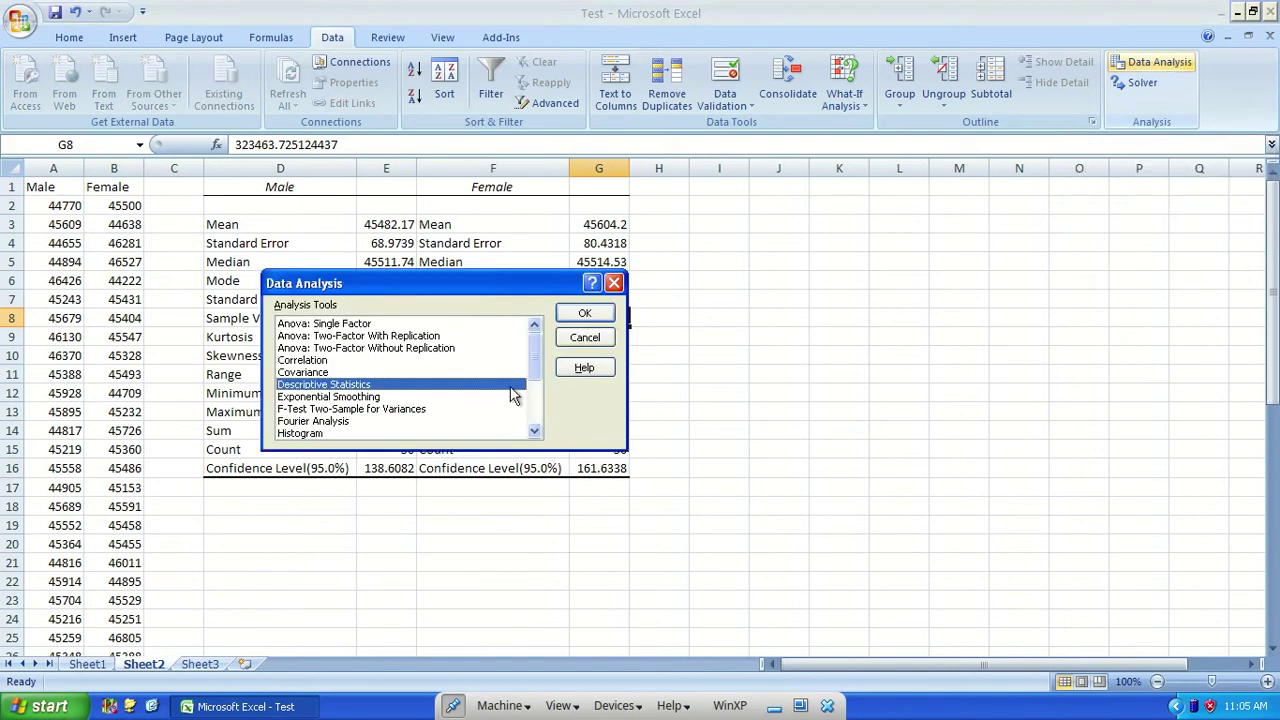
Select t-Test: Two-Sample Assuming Unequal Variances in the analysis tools list.
scroll(487, 368, "down", 3)
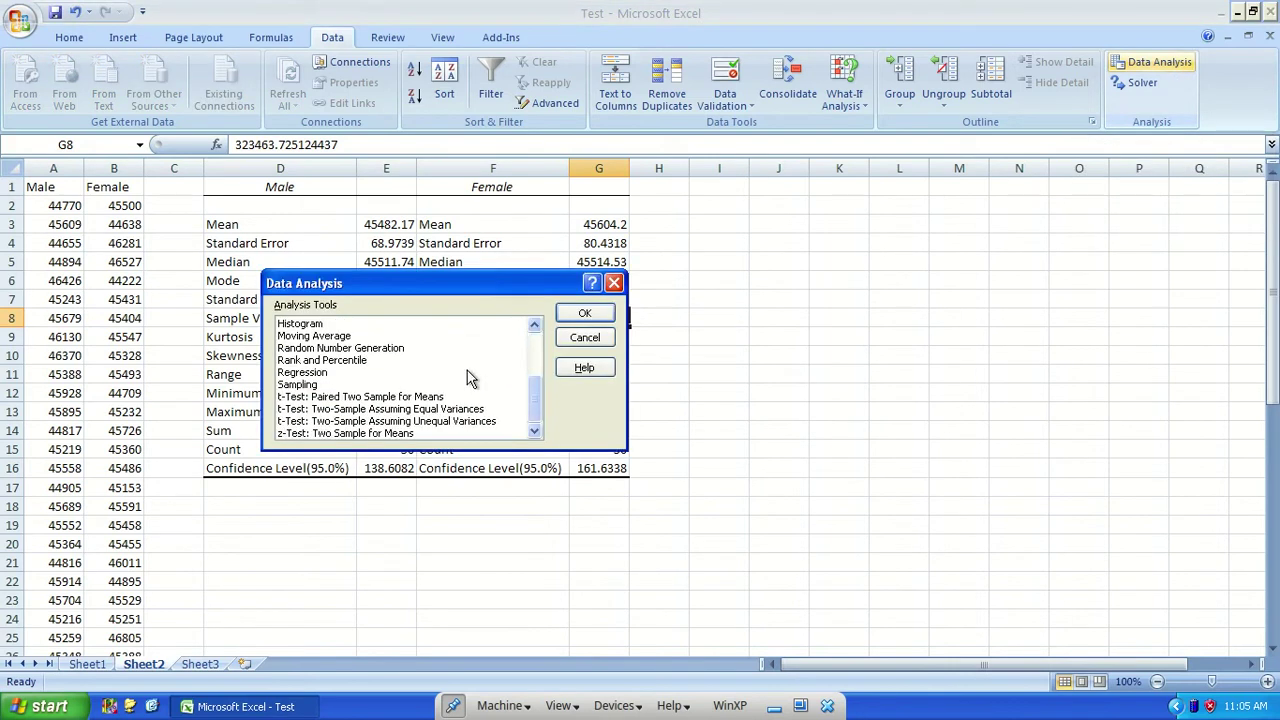
left_click(375, 410)
left_click_drag(438, 290, 840, 207)
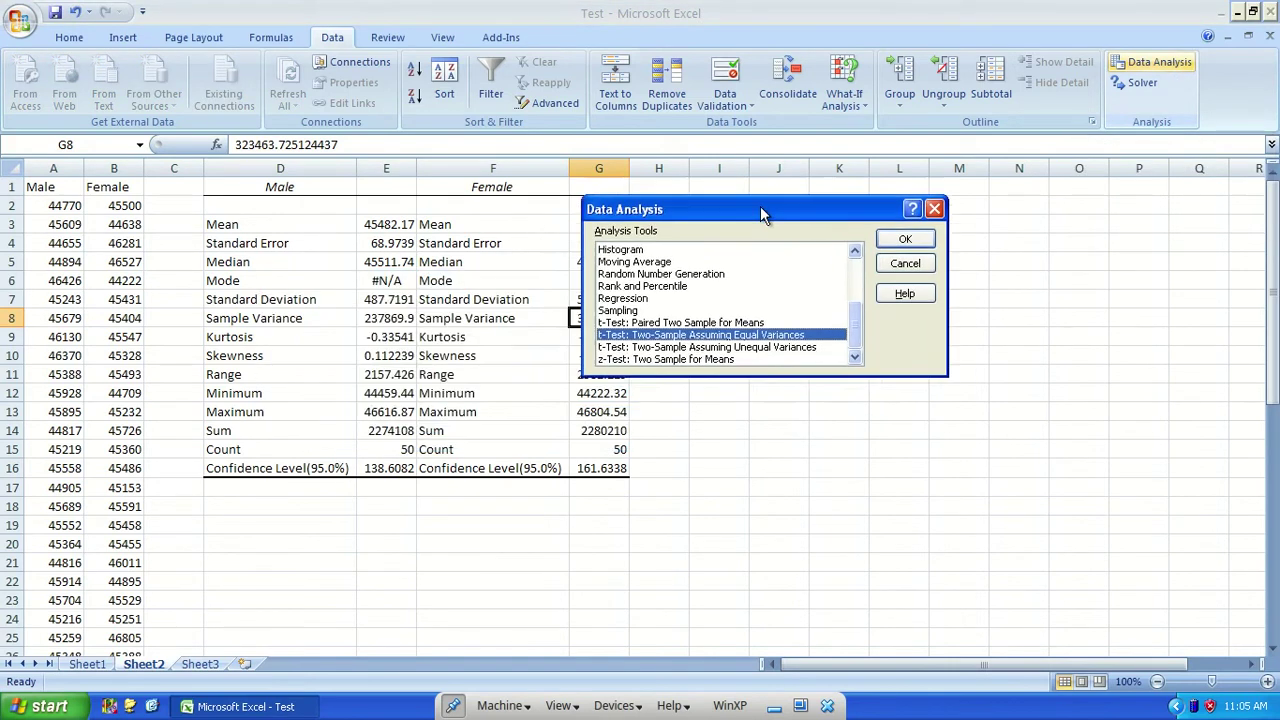
left_click(849, 339)
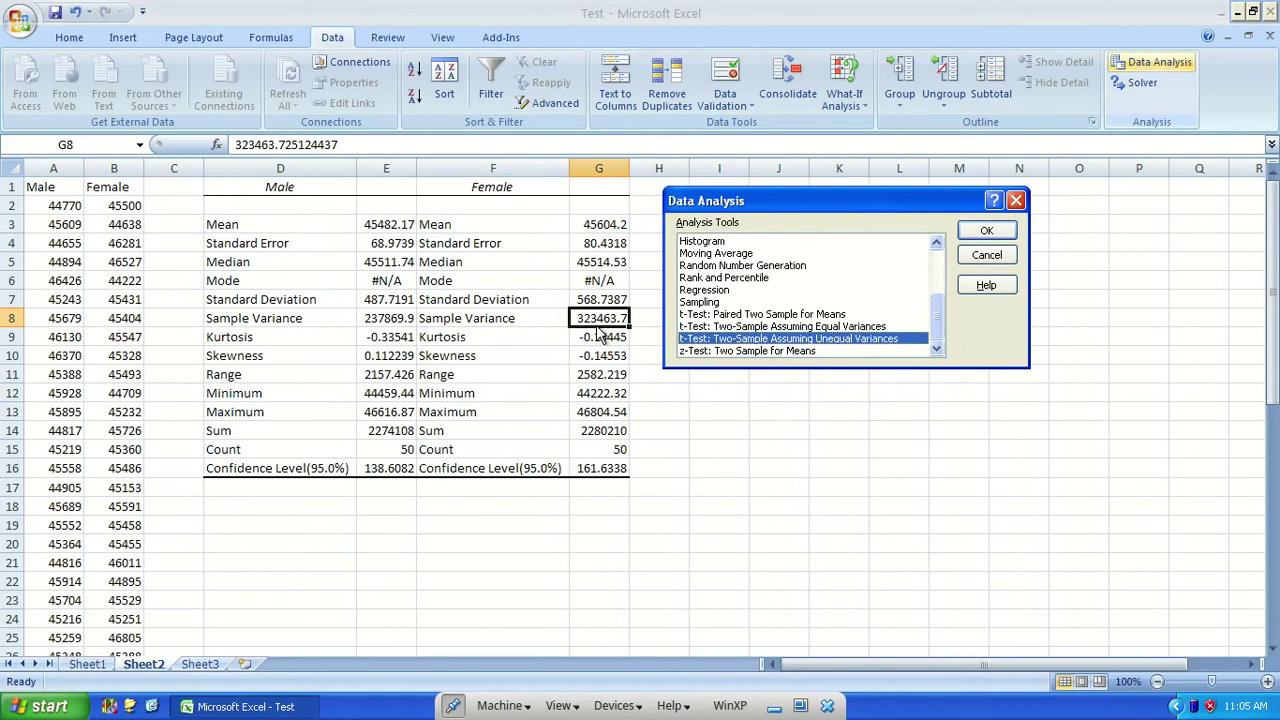
Set Variable 1 Range to $A$1:$A$51 and select the Female column as Variable 2.
left_click(993, 234)
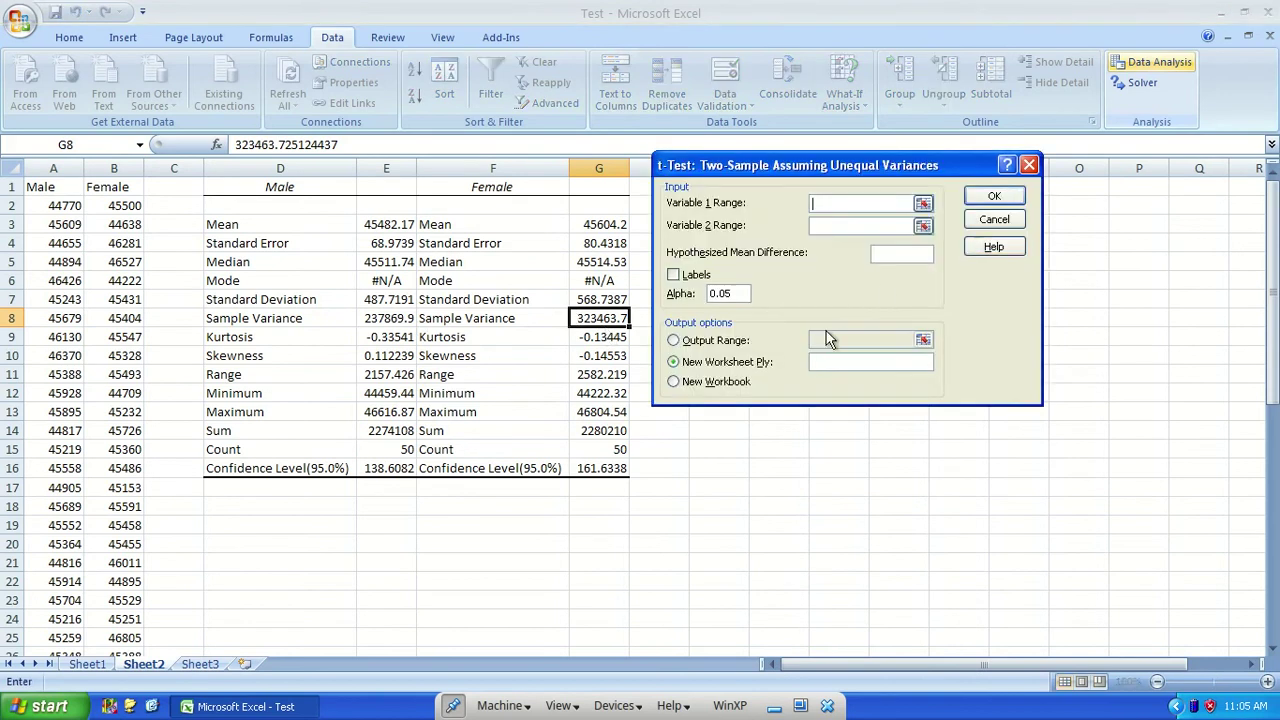
left_click(922, 204)
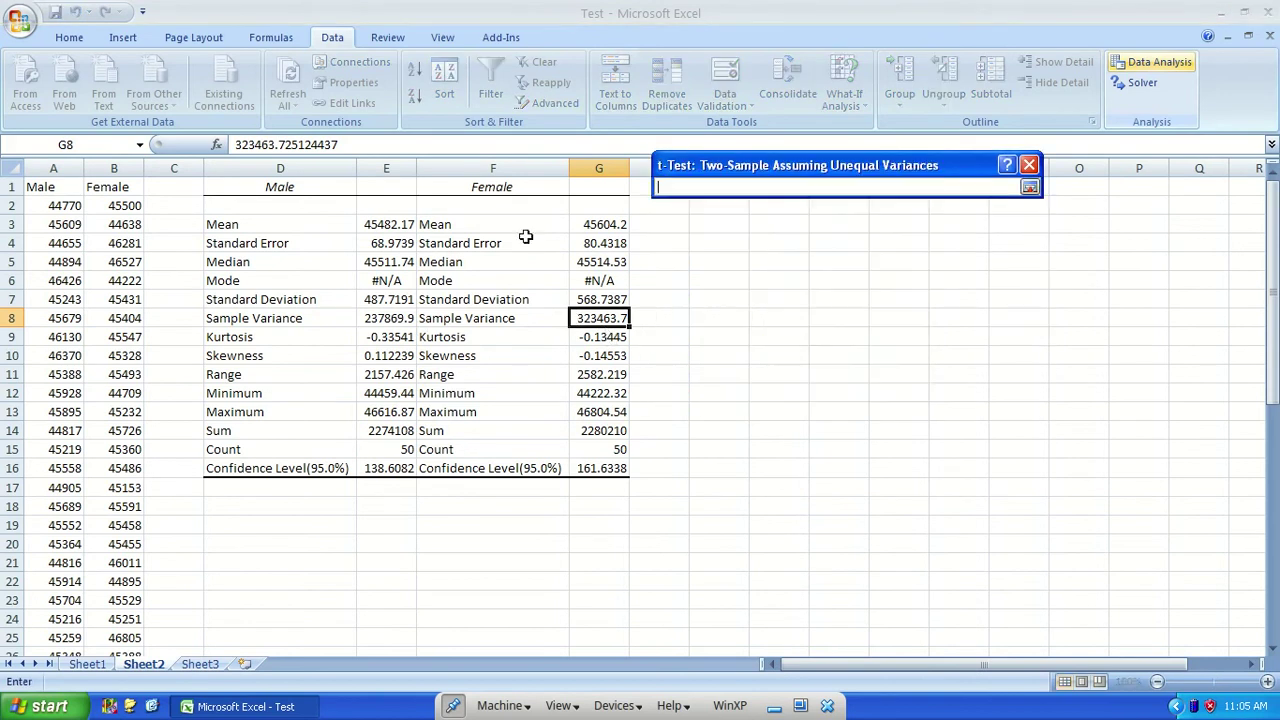
mouse_move(70, 187)
left_mouse_down()
mouse_move(67, 708)
mouse_move(82, 612)
left_mouse_up()
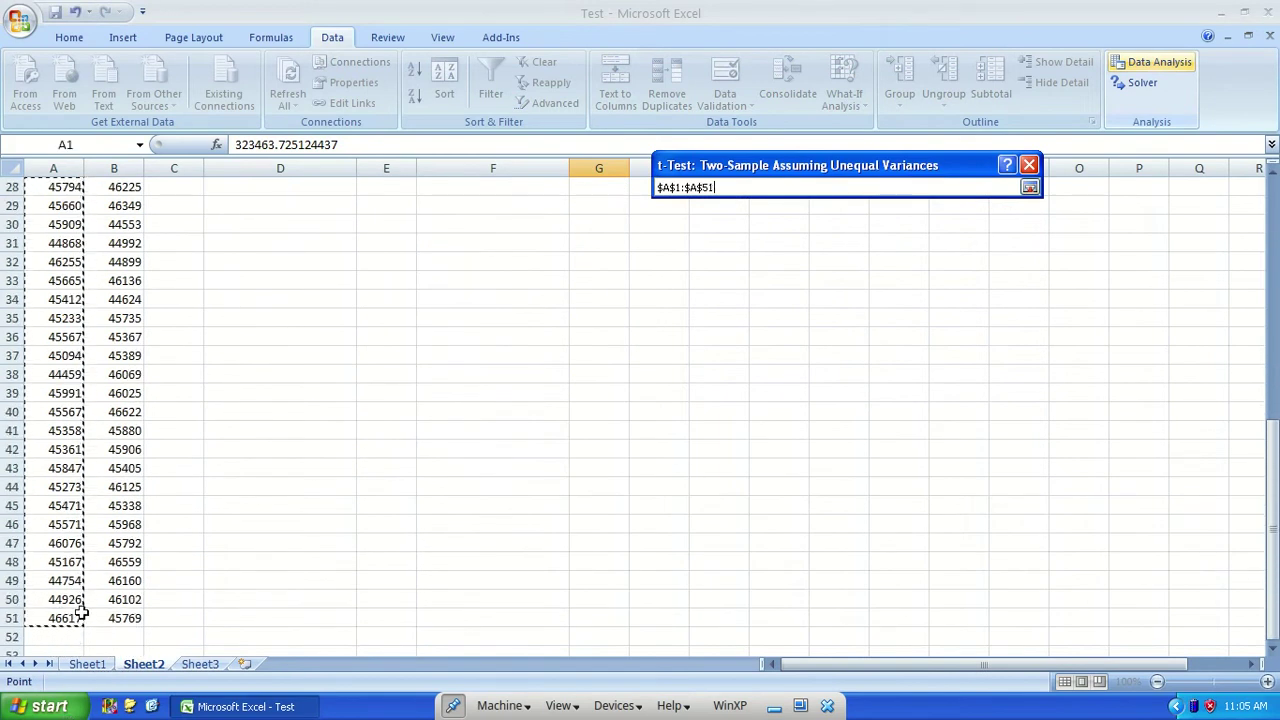
left_click(1030, 188)
left_click(1000, 223)
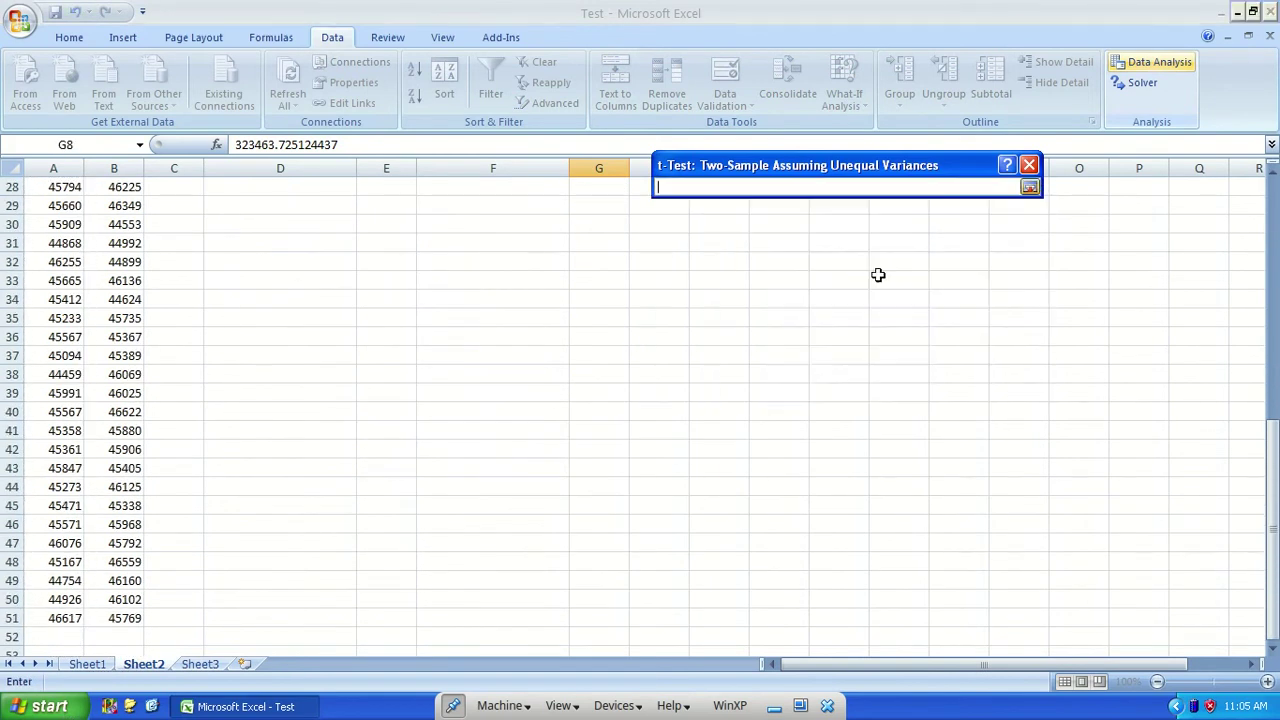
left_click_drag(108, 618, 114, 180)
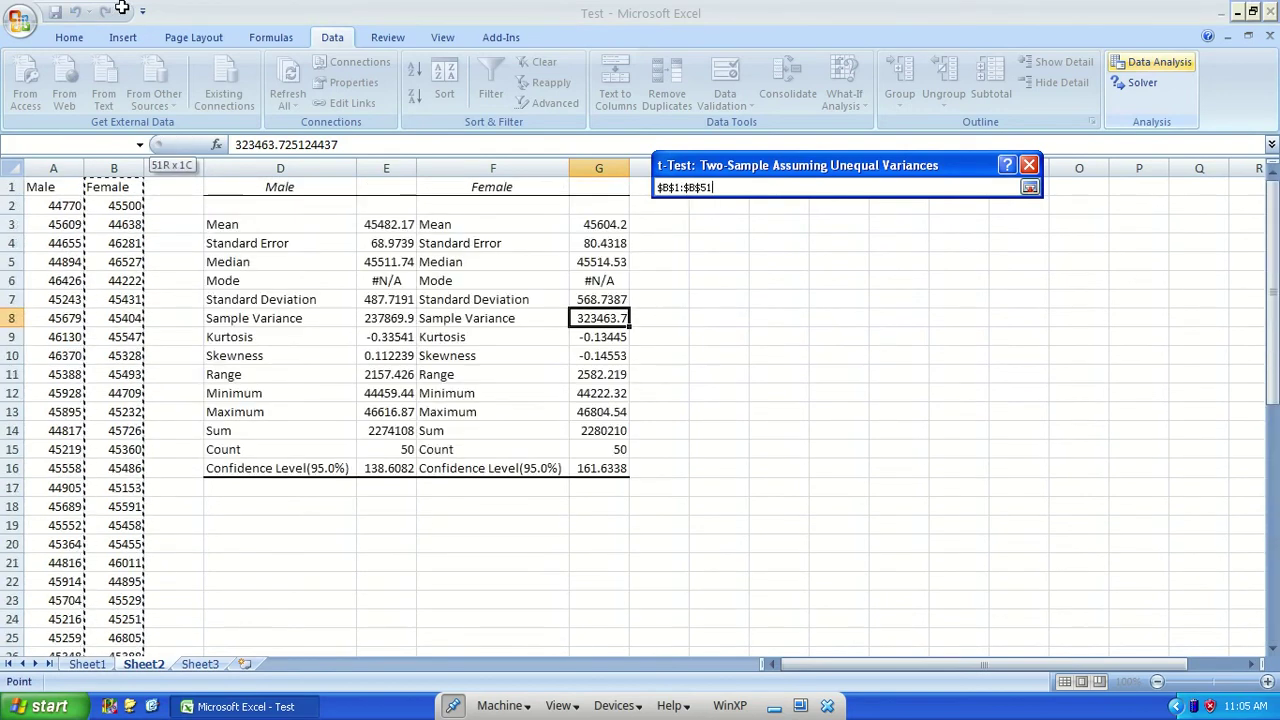
left_click(1030, 188)
Tick Labels and retype the Variable 2 Range as b1:b51.
left_click(622, 278)
left_click(680, 277)
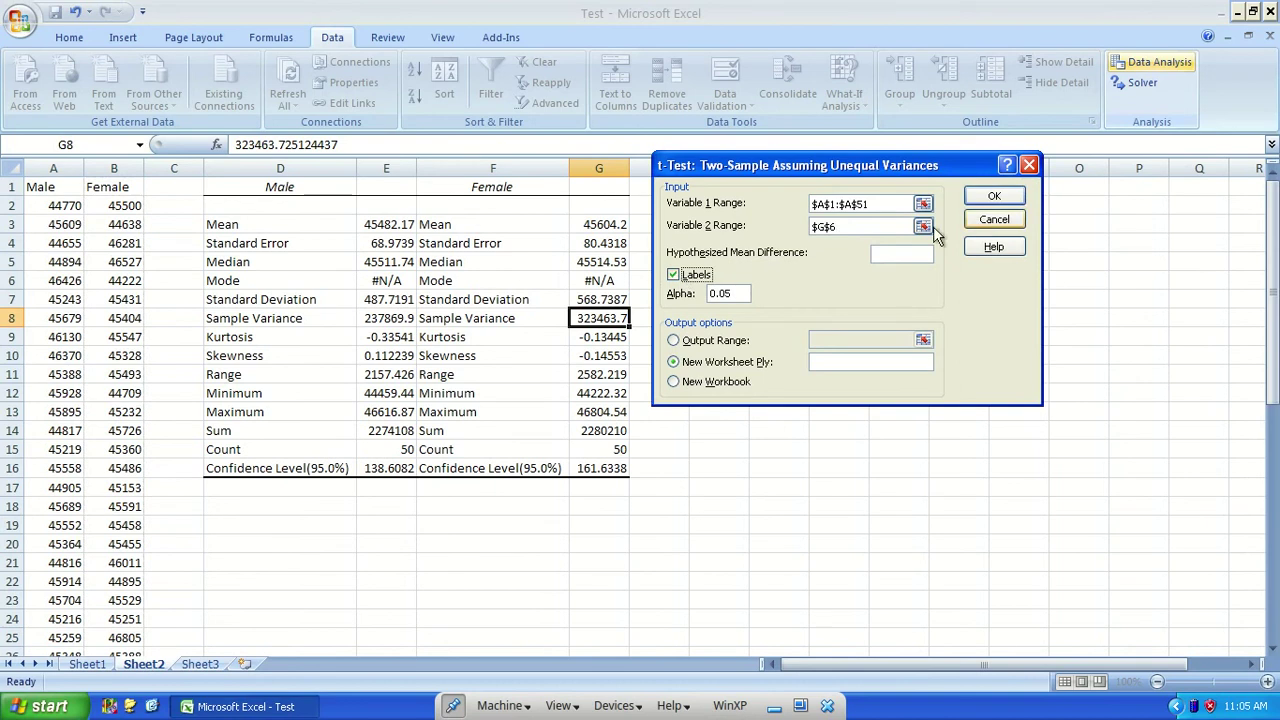
left_click_drag(842, 224, 760, 226)
key("BackSpace")
type("b1:b51")
left_click(889, 255)
type("0")
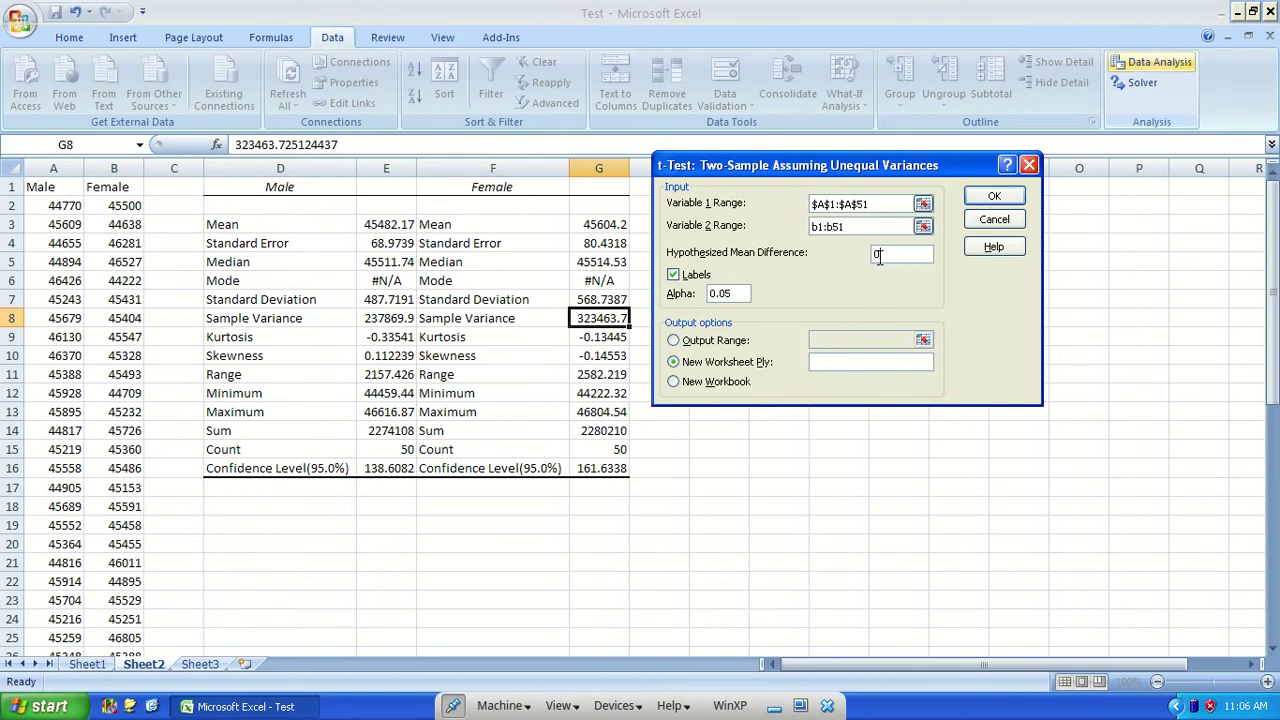
Send the t-test output to cell $I$1 on this sheet.
left_click(674, 341)
left_click(922, 340)
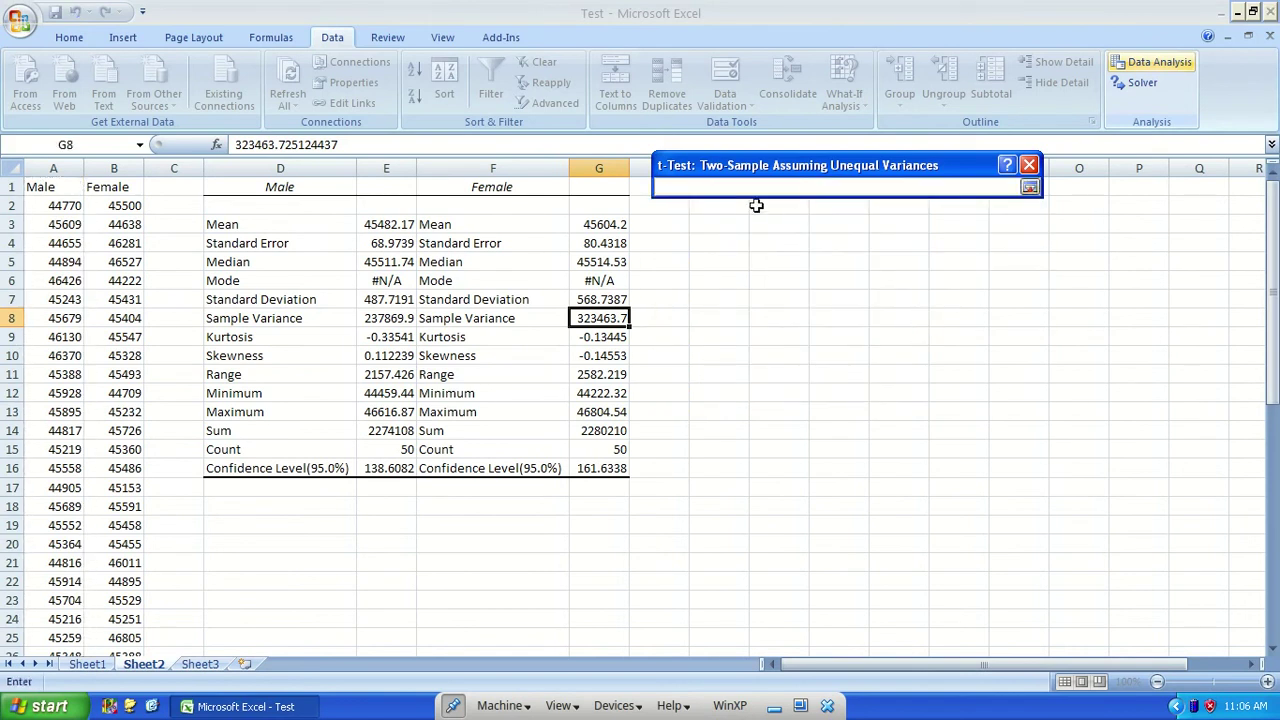
left_click_drag(720, 205, 723, 206)
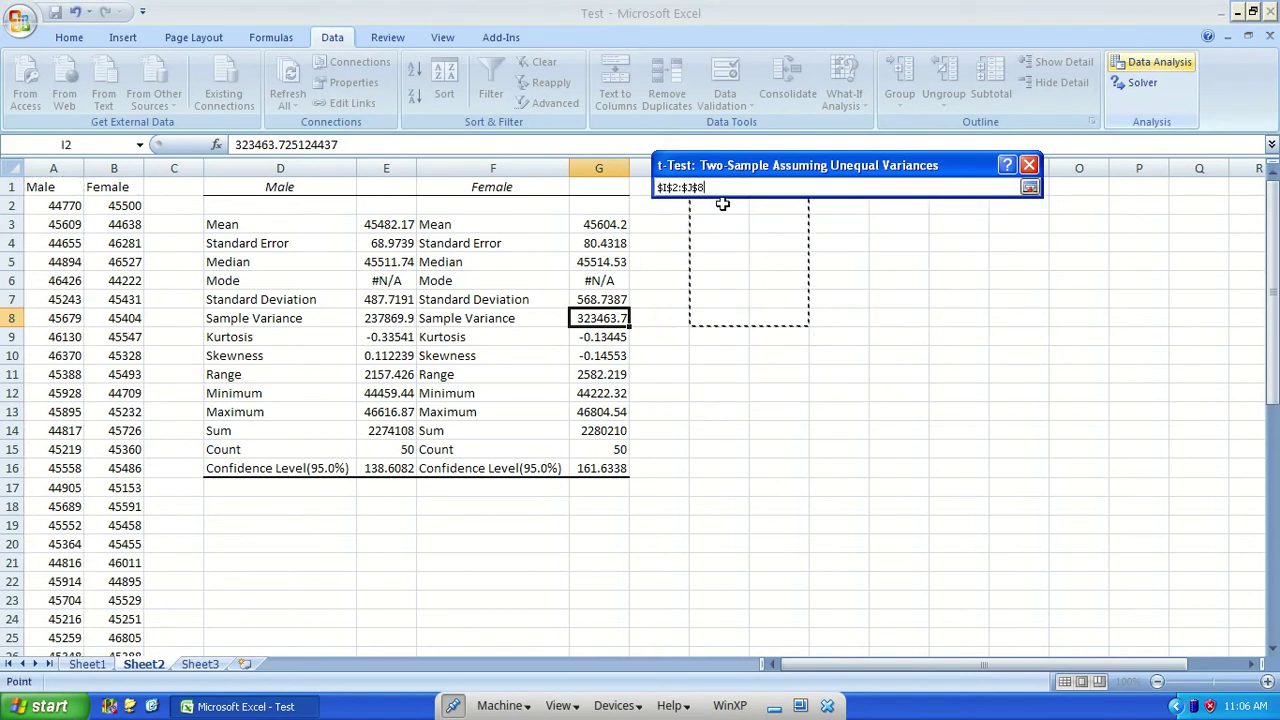
key("Return")
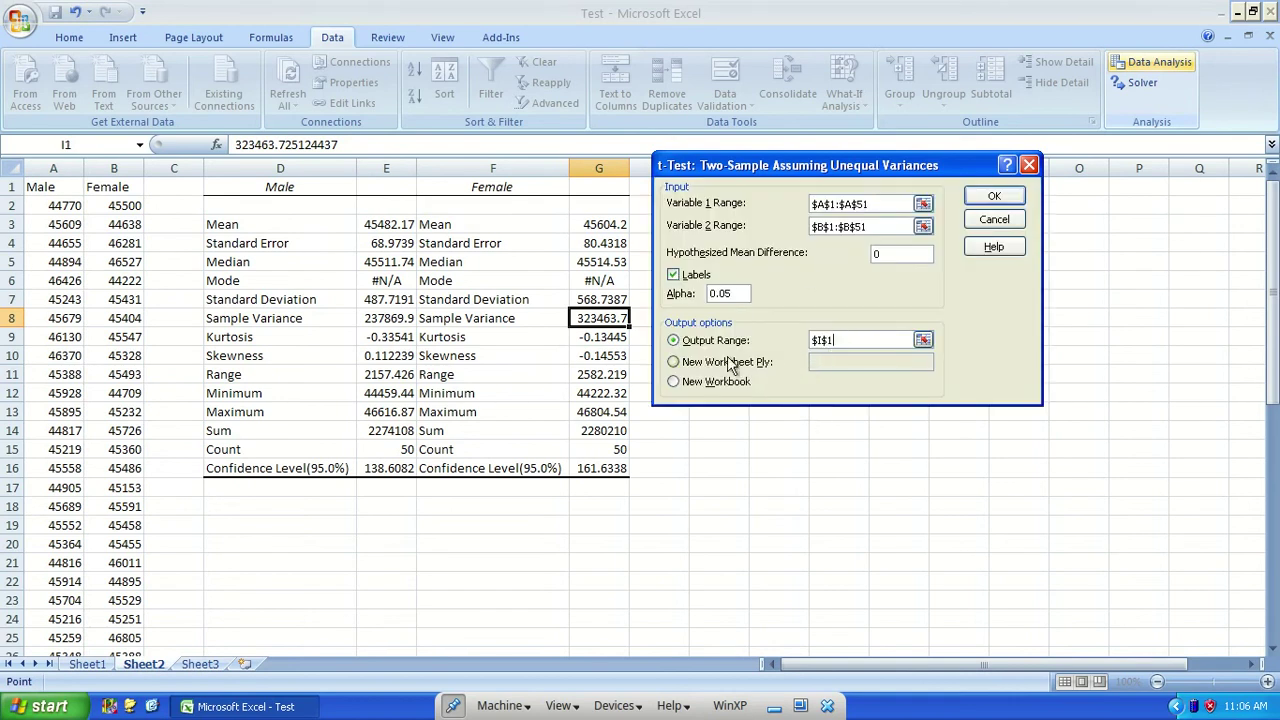
Run the t-test, widen column I, and read the means, t Stat and P values.
left_click(986, 198)
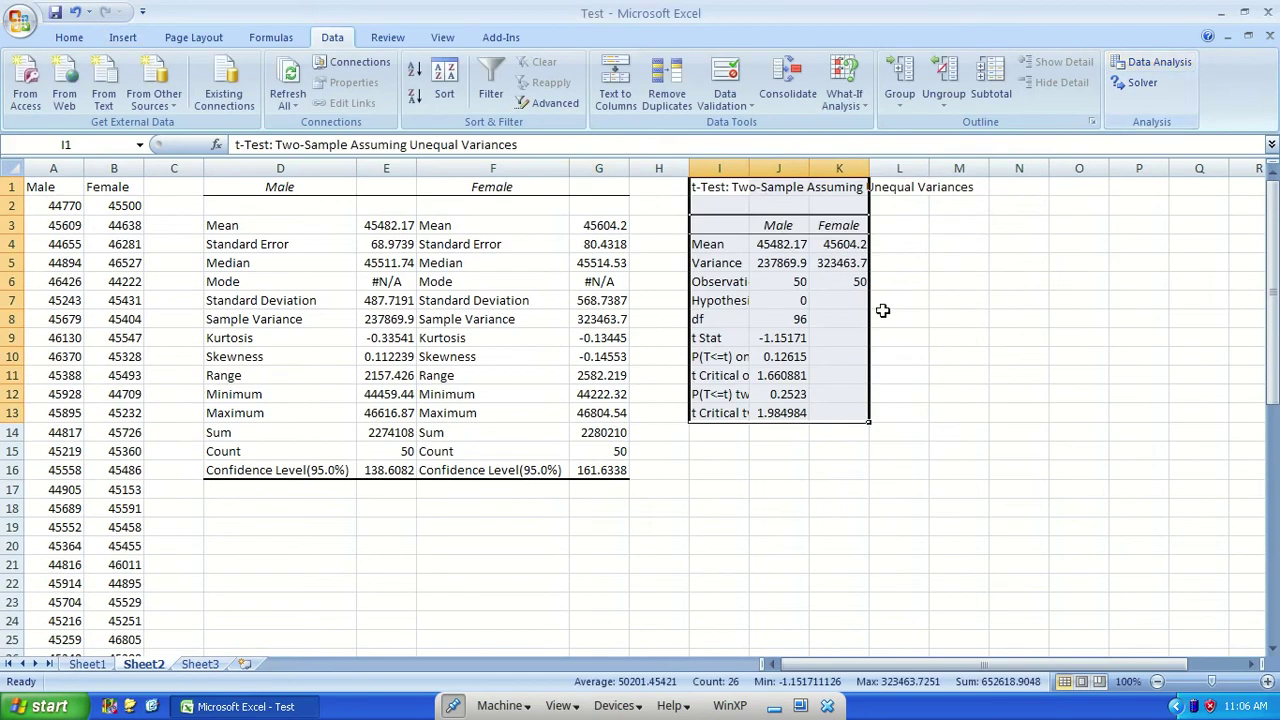
double_click(750, 170)
left_click(928, 355)
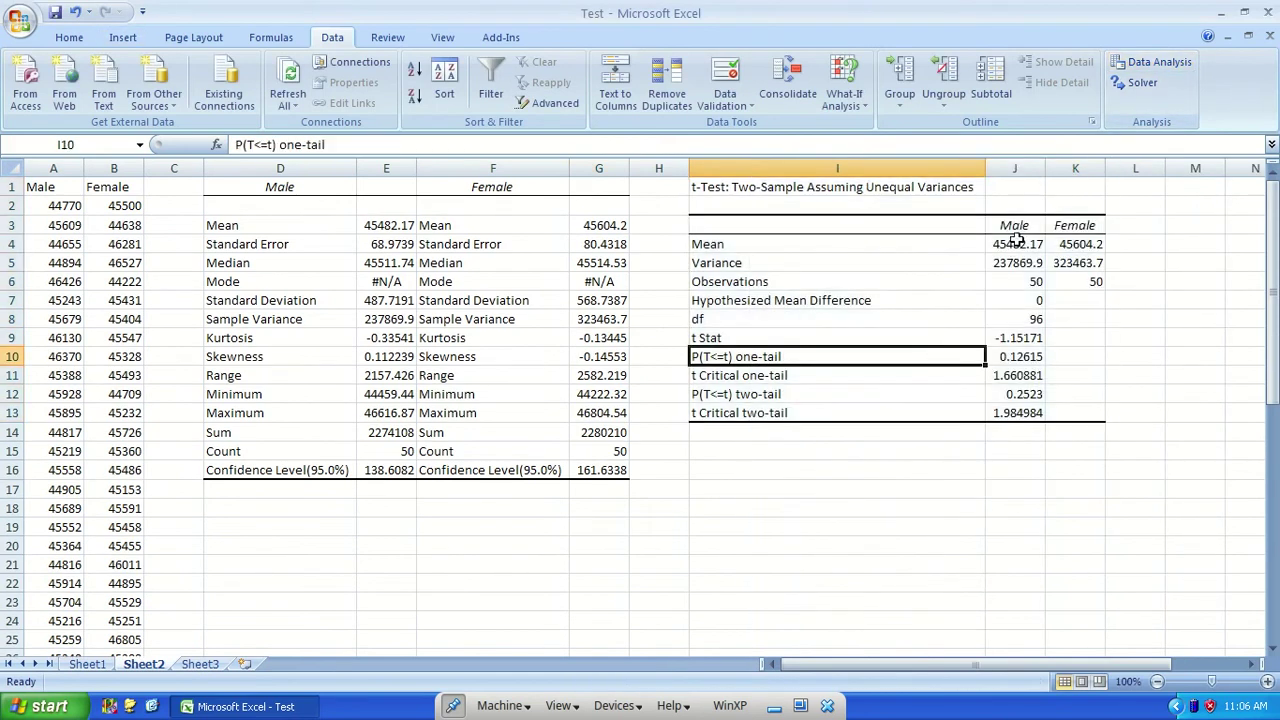
left_click(1022, 249)
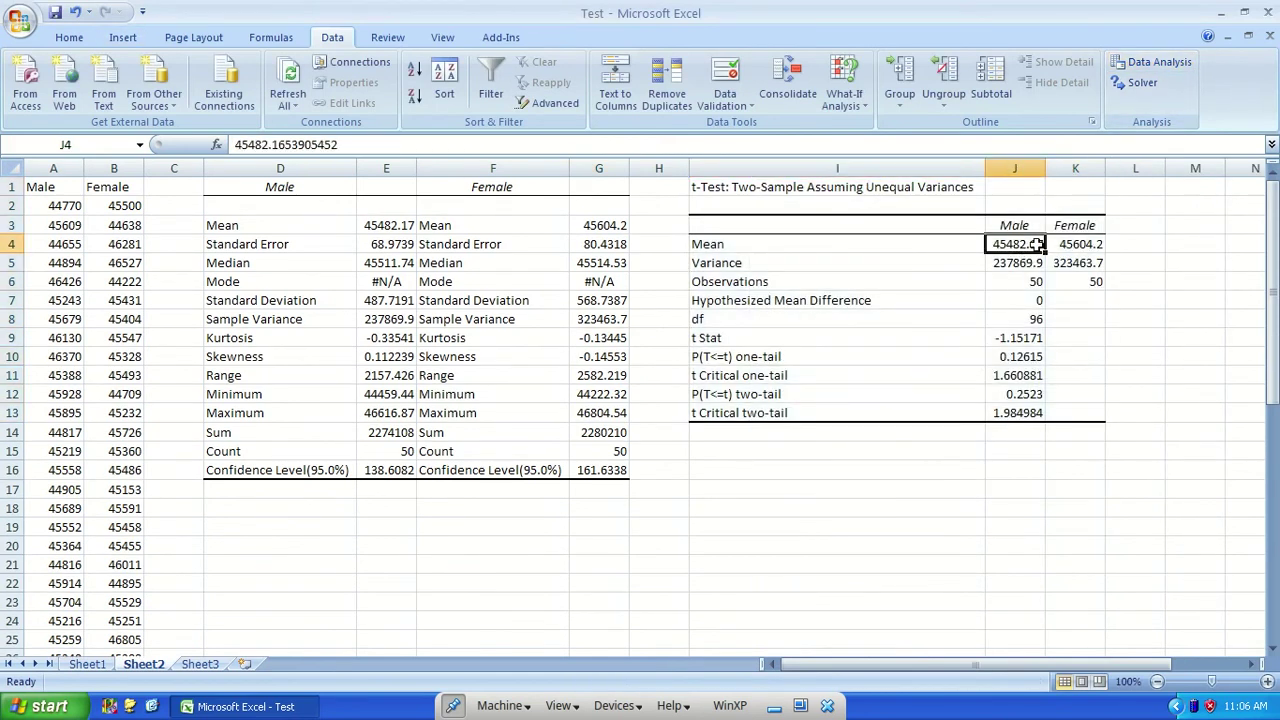
left_click(1092, 248)
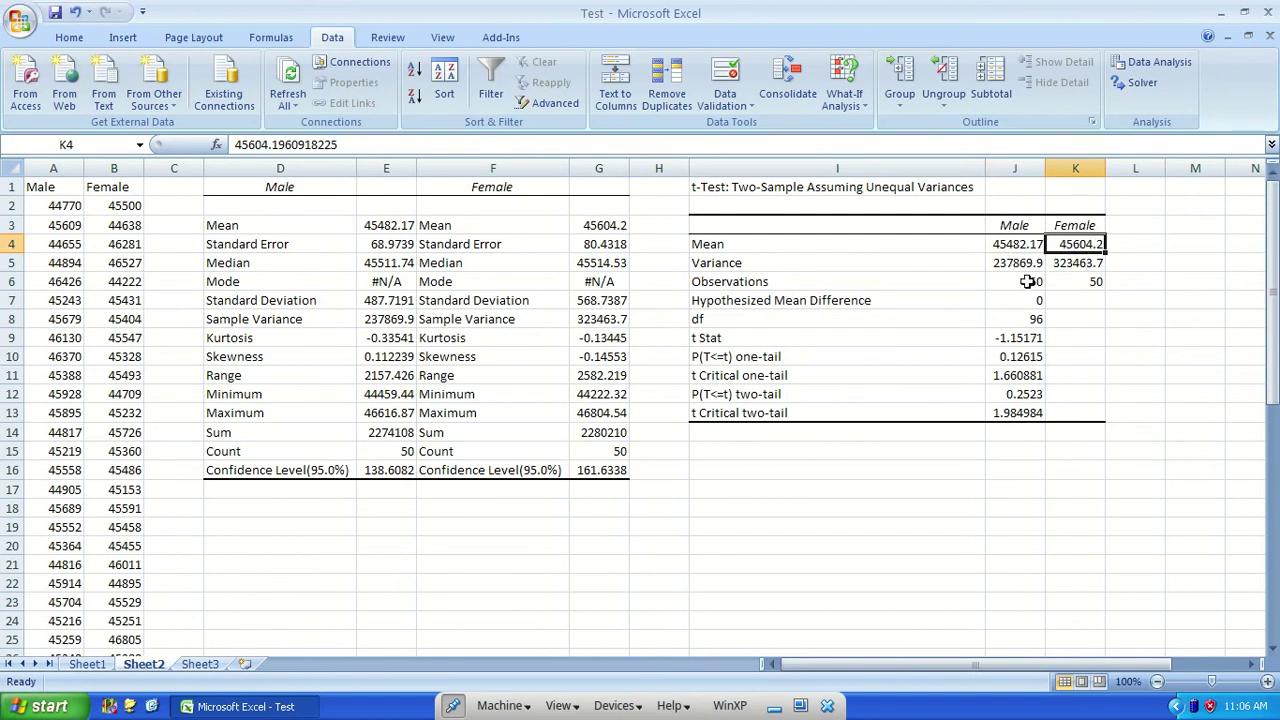
left_click(1015, 300)
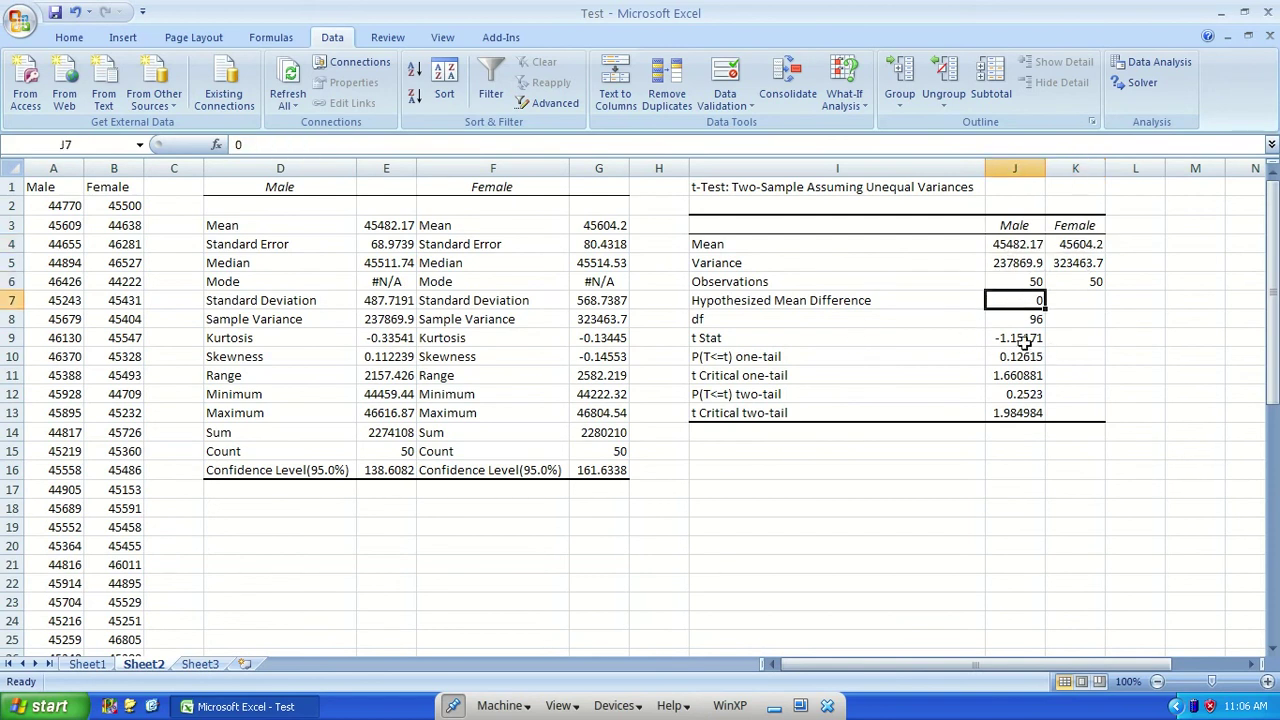
left_click(1030, 340)
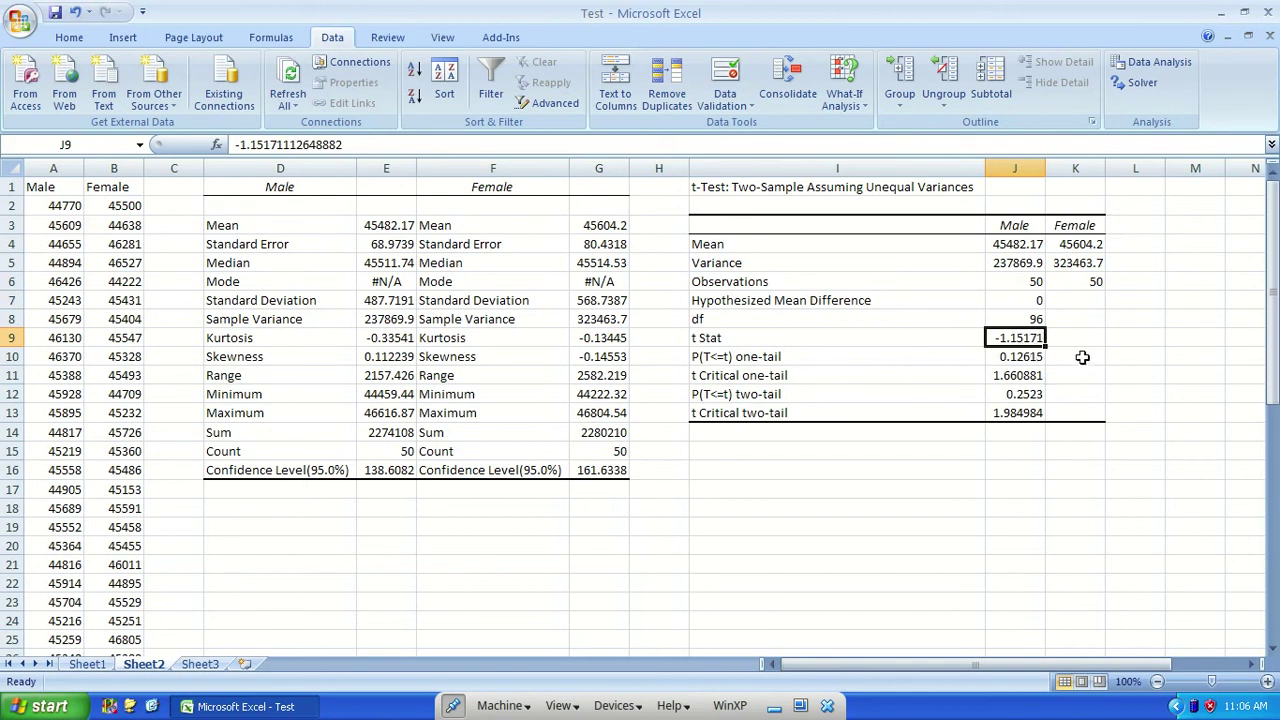
left_click(1020, 358)
left_click(1014, 400)
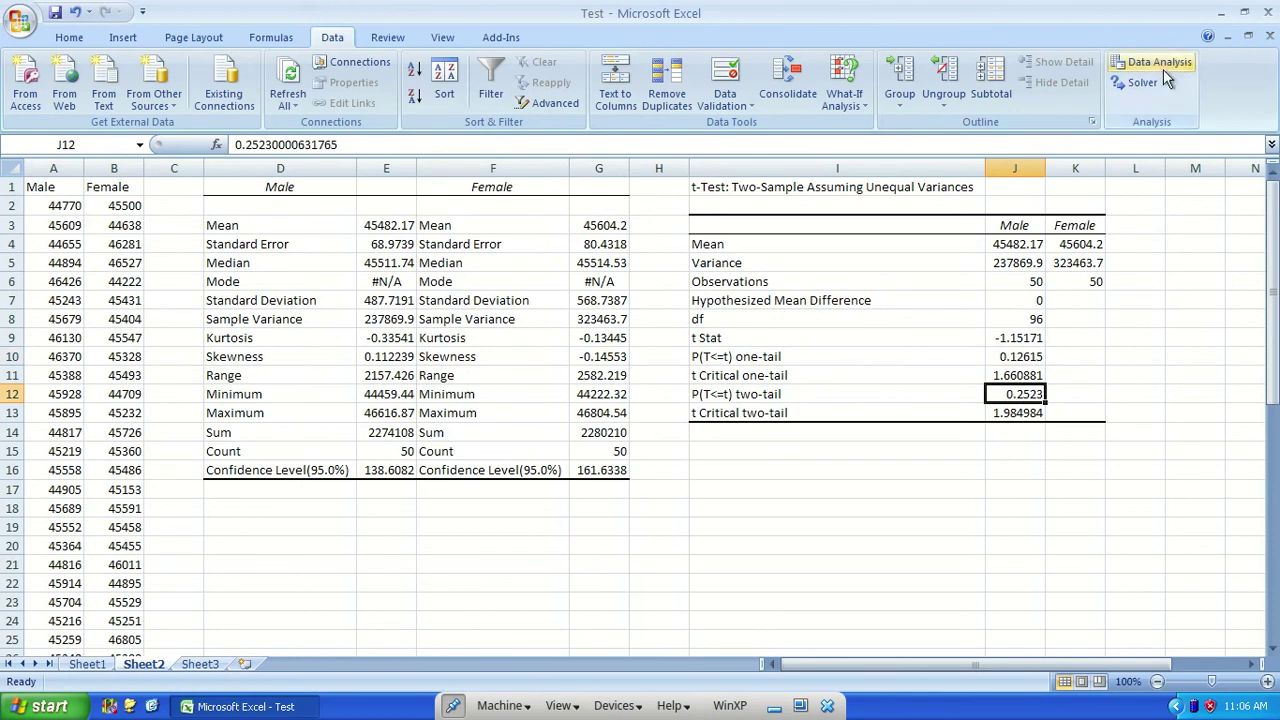
left_click(843, 484)
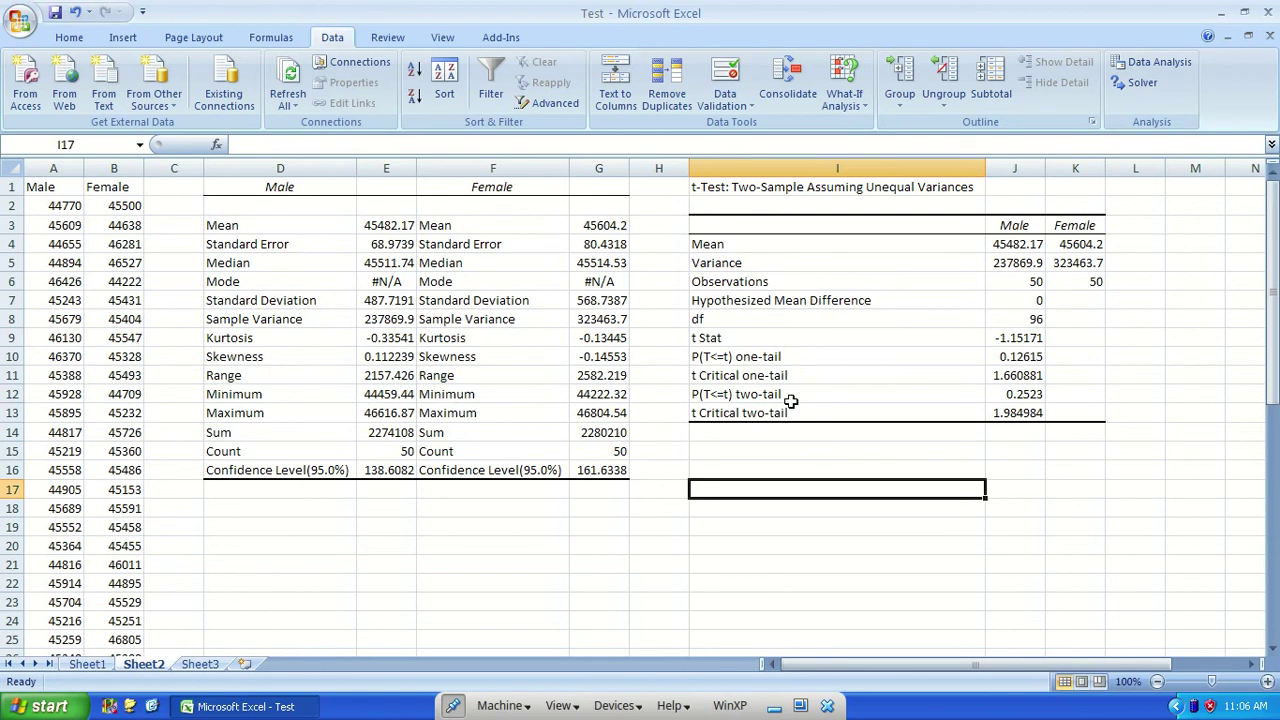
Review the one-tail and two-tail t Critical values (two-tail 1.984984).
left_click(789, 376)
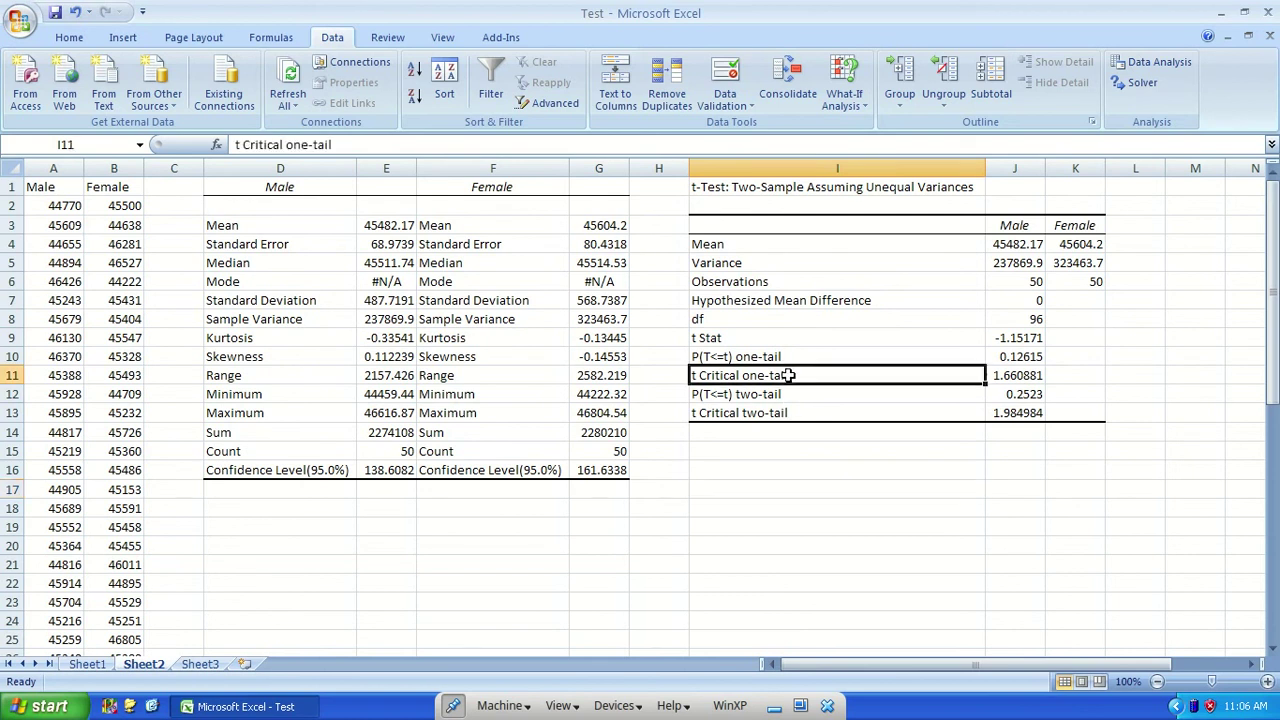
left_click(782, 412)
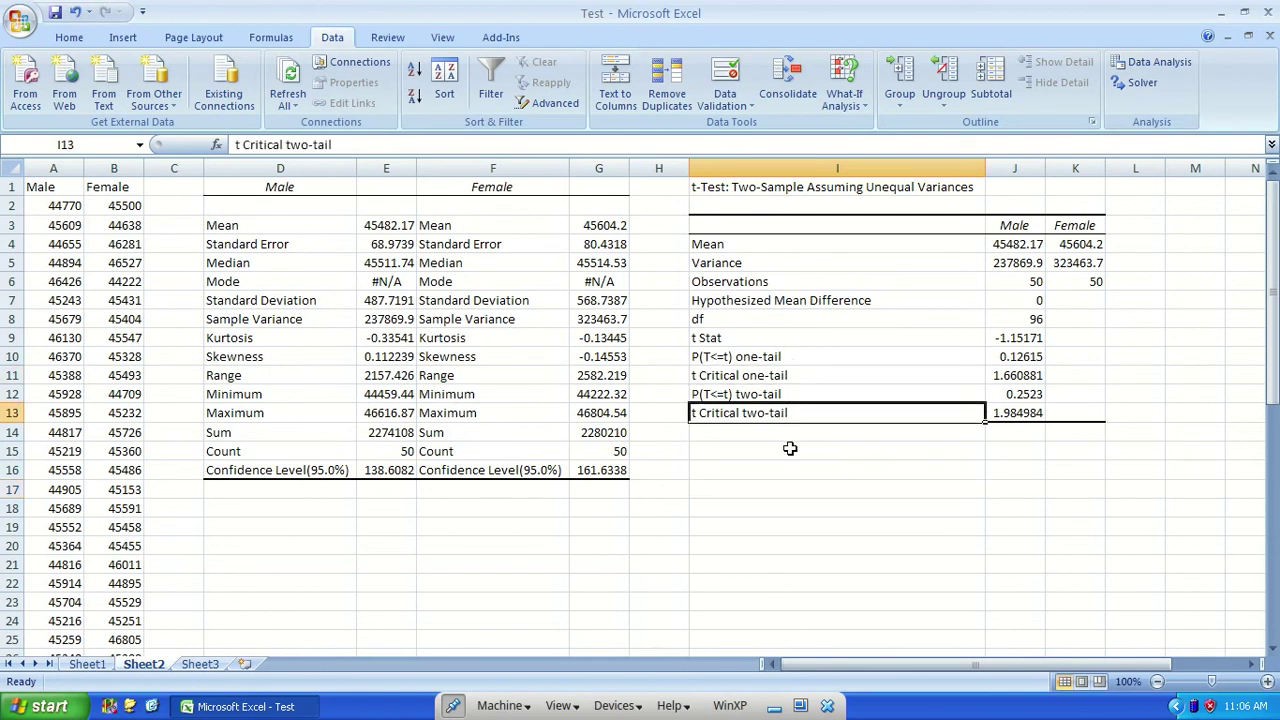
left_click(728, 376)
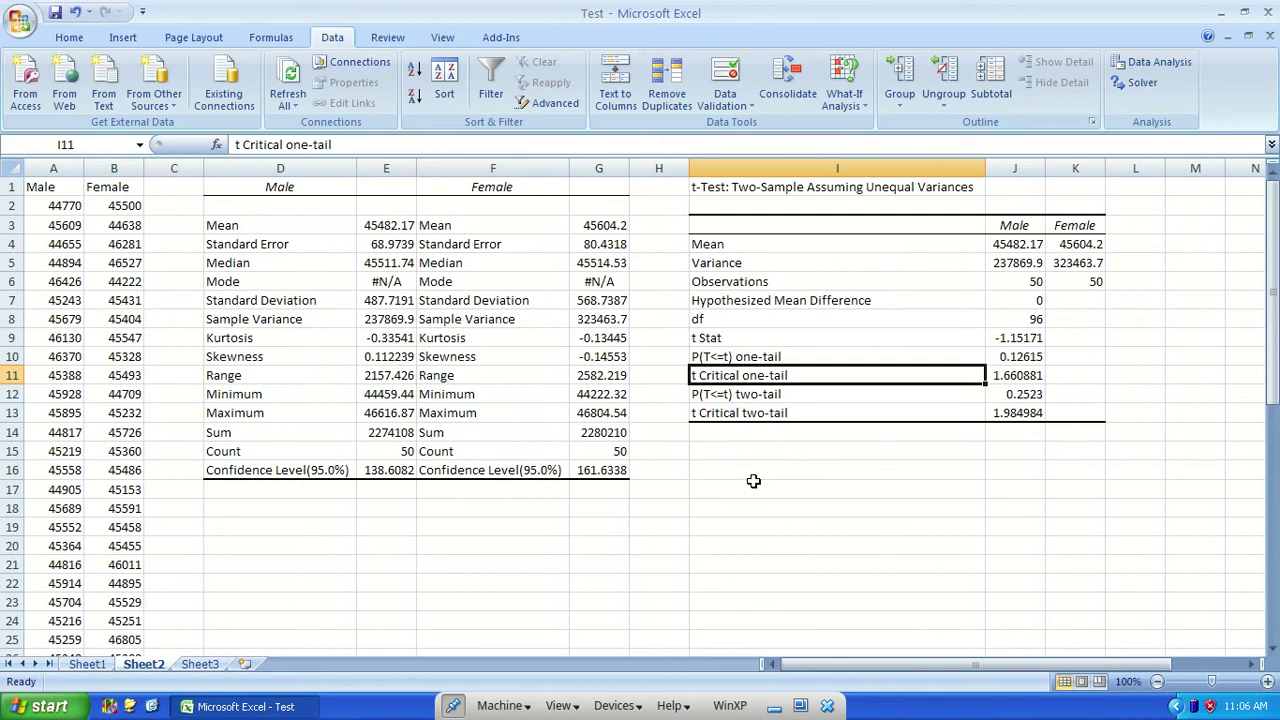
left_click(1030, 373)
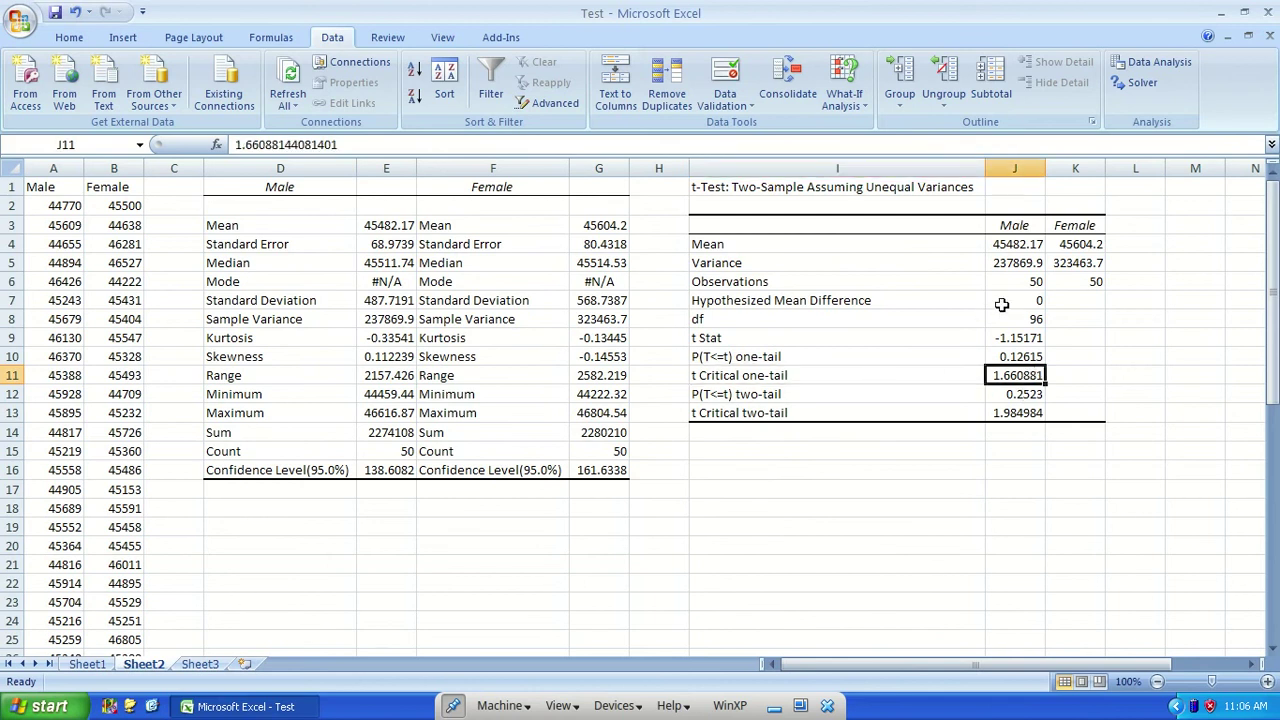
left_click(750, 415)
left_click(1005, 411)
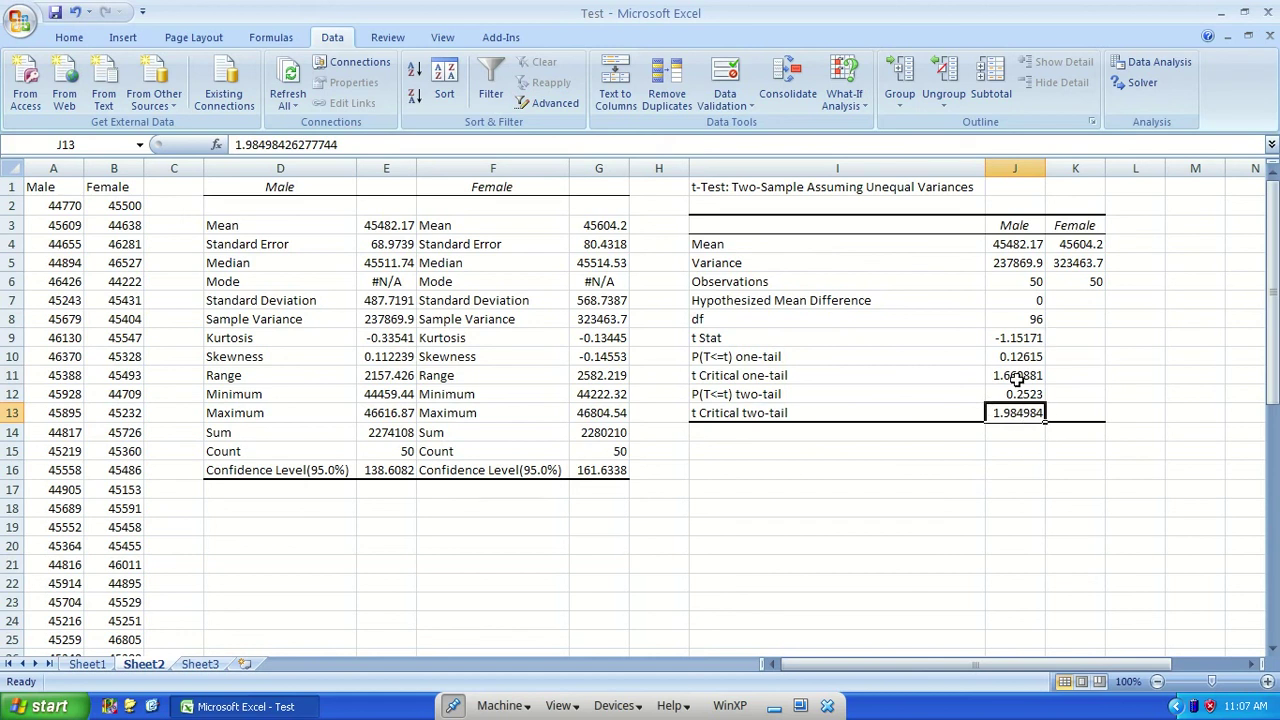
left_click(1019, 376)
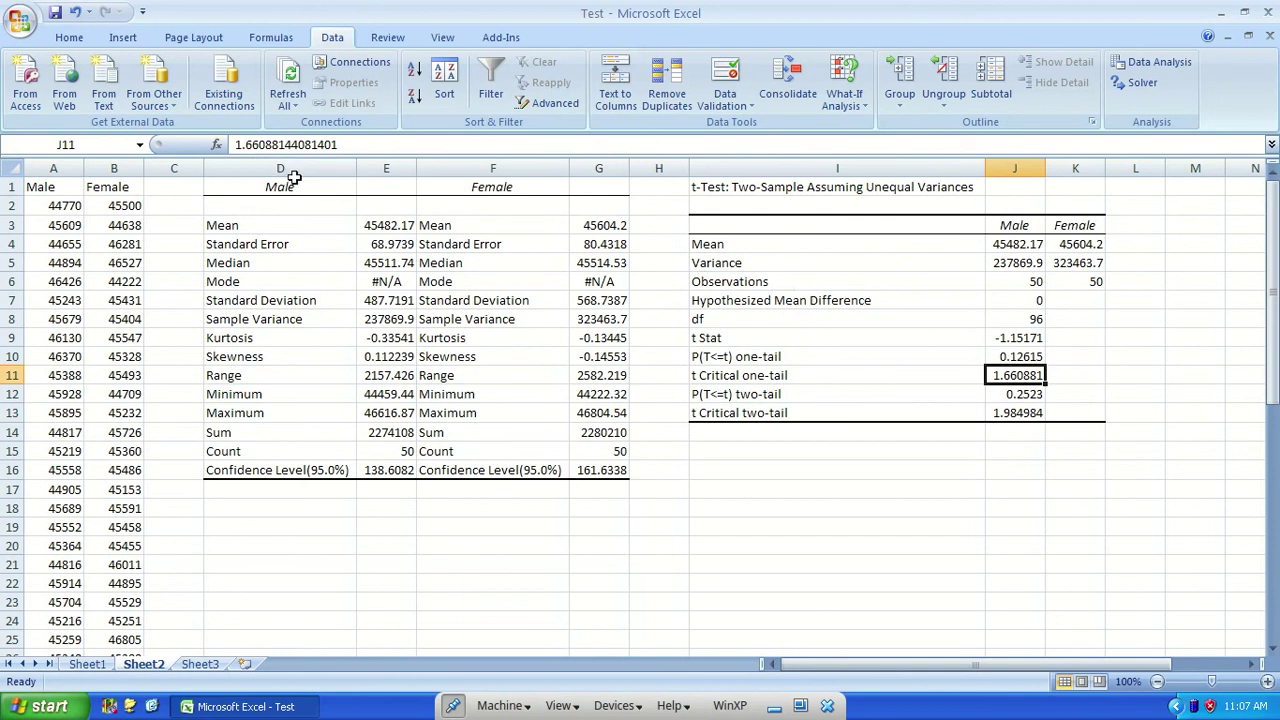
Copy the whole t-test output table I1:K13.
left_click_drag(820, 188, 1073, 413)
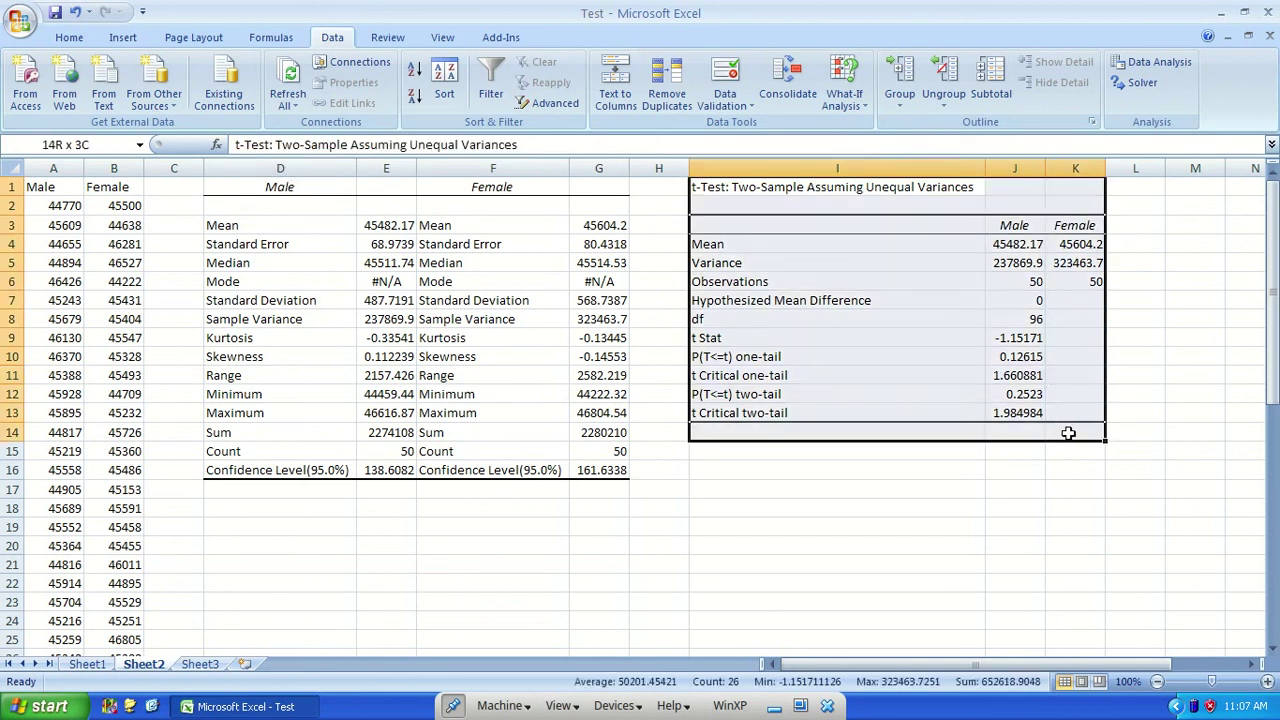
right_click(958, 317)
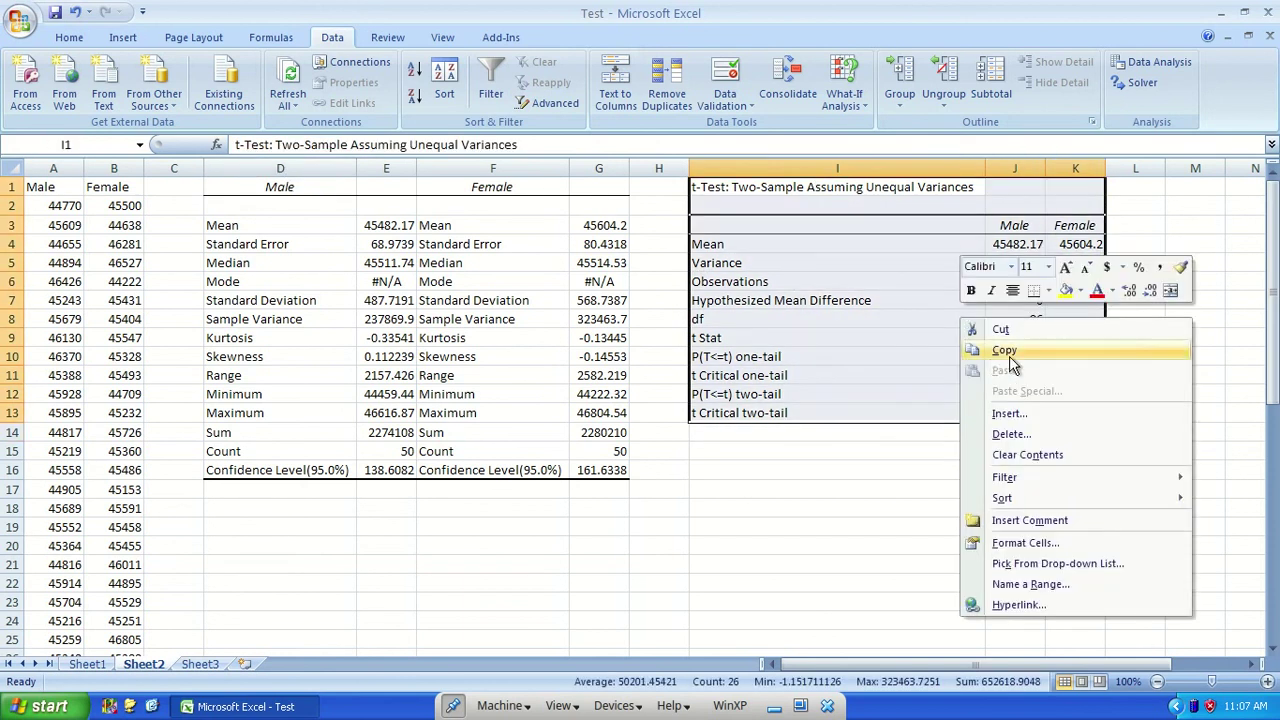
left_click(703, 503)
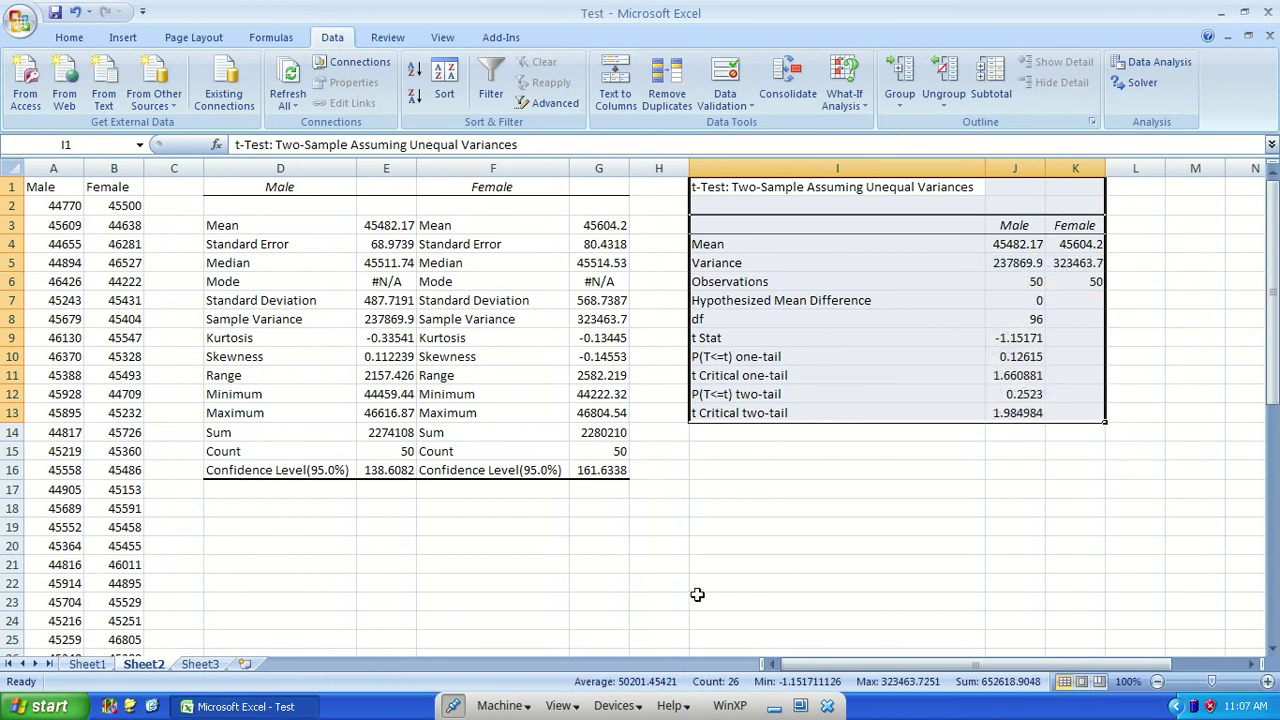
Browse the Data Analysis tools list and cancel without running anything.
left_click(1159, 62)
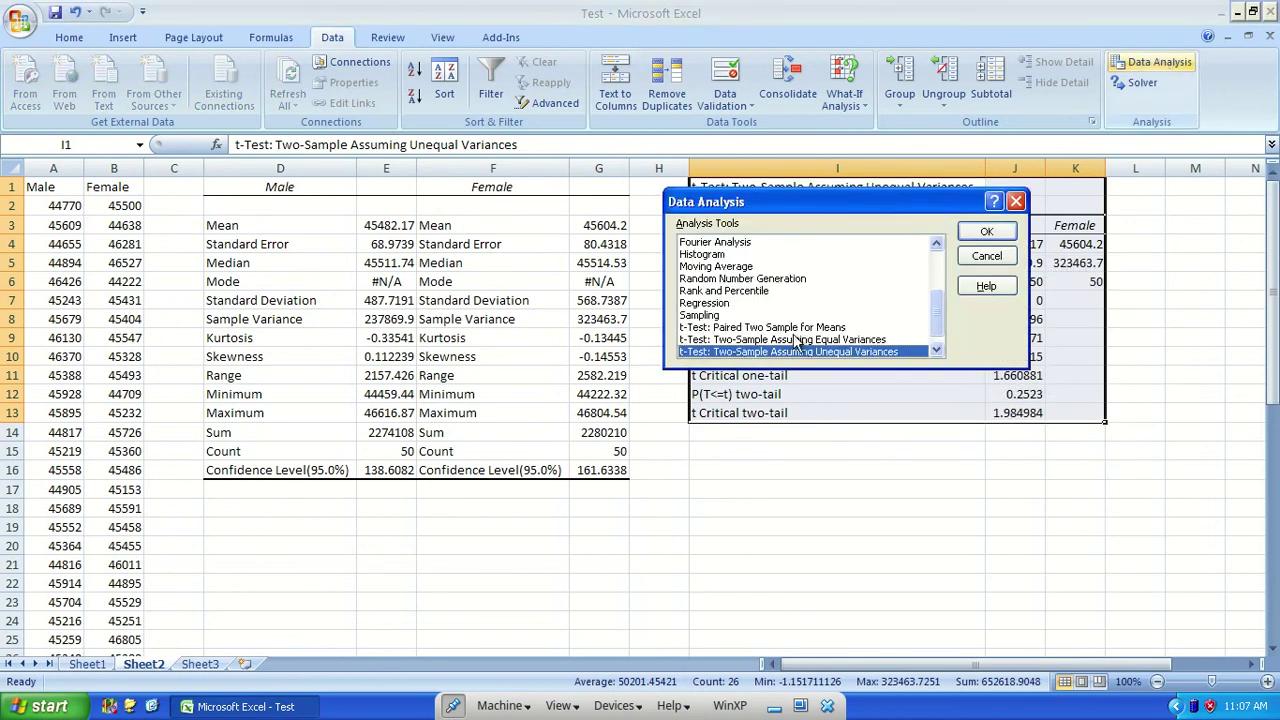
scroll(815, 345, "up", 3)
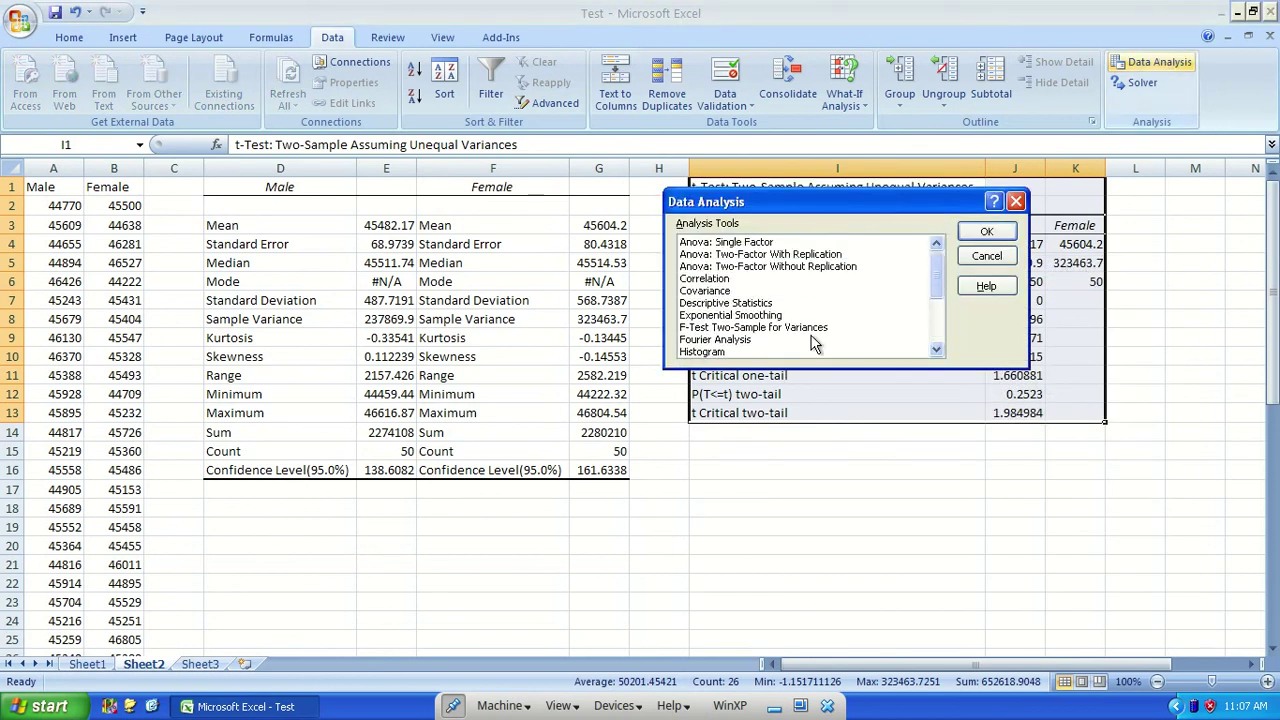
scroll(728, 298, "down", 1)
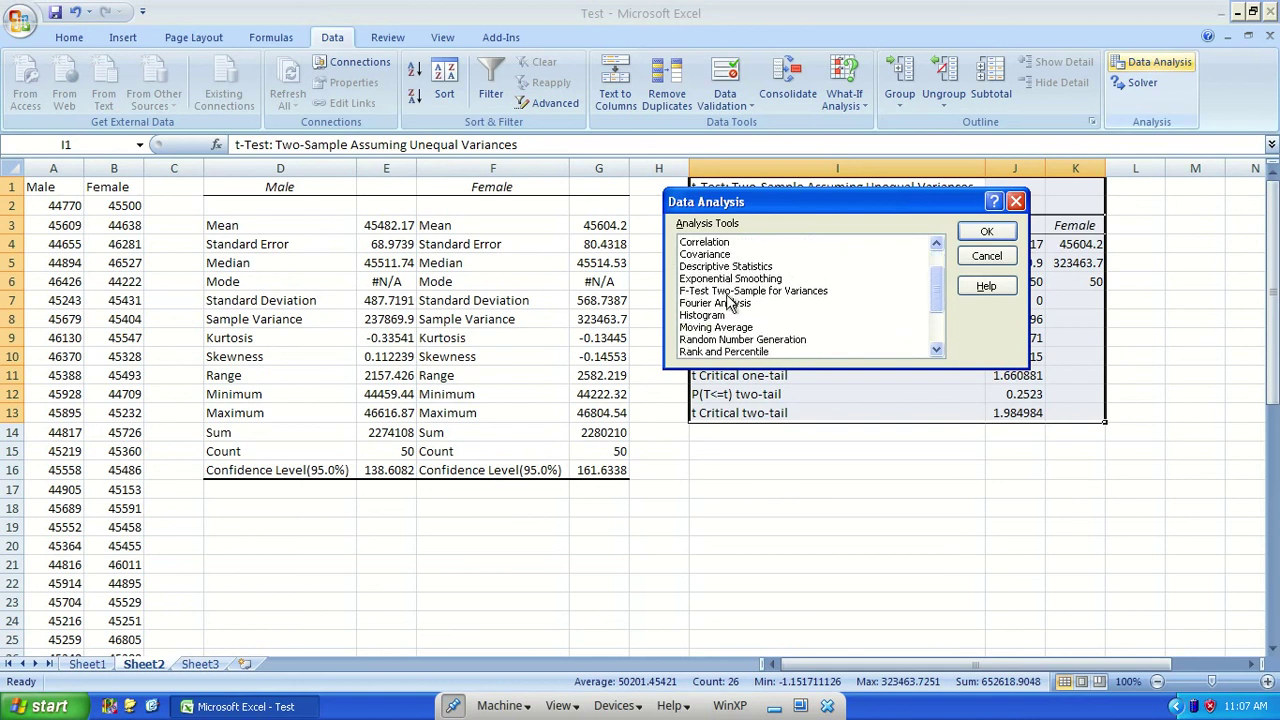
scroll(733, 305, "down", 1)
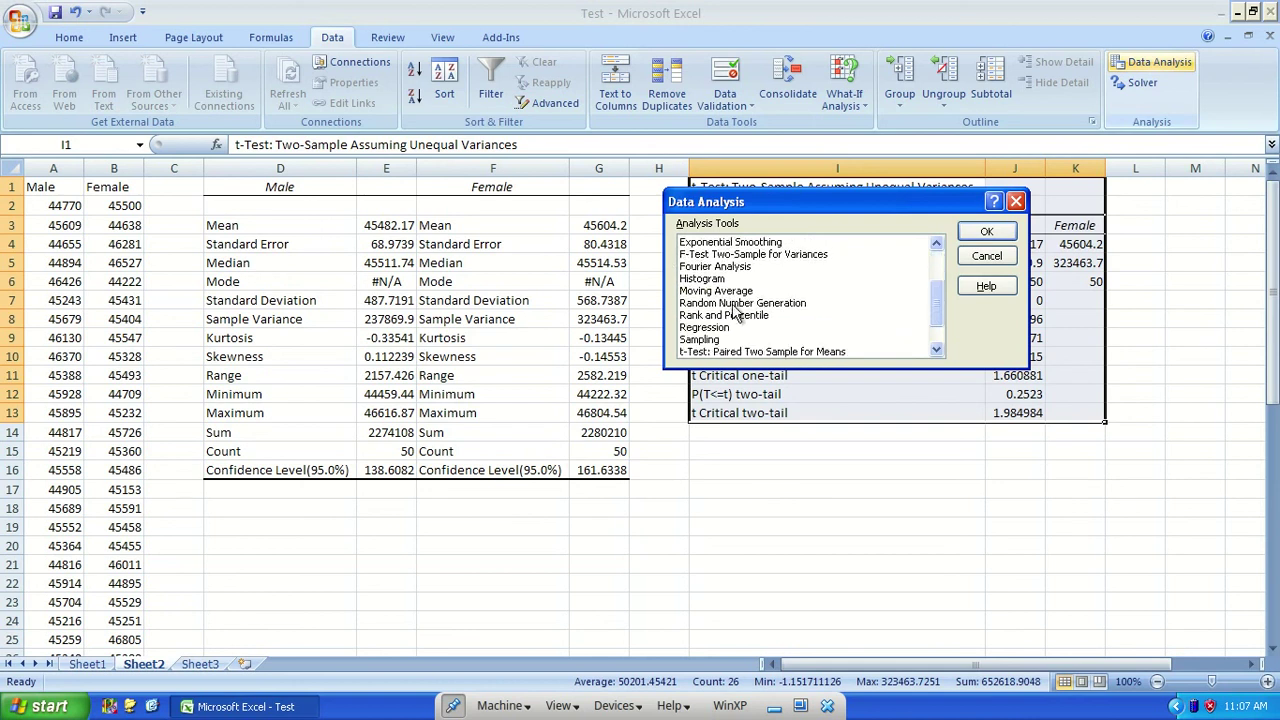
scroll(733, 305, "down", 1)
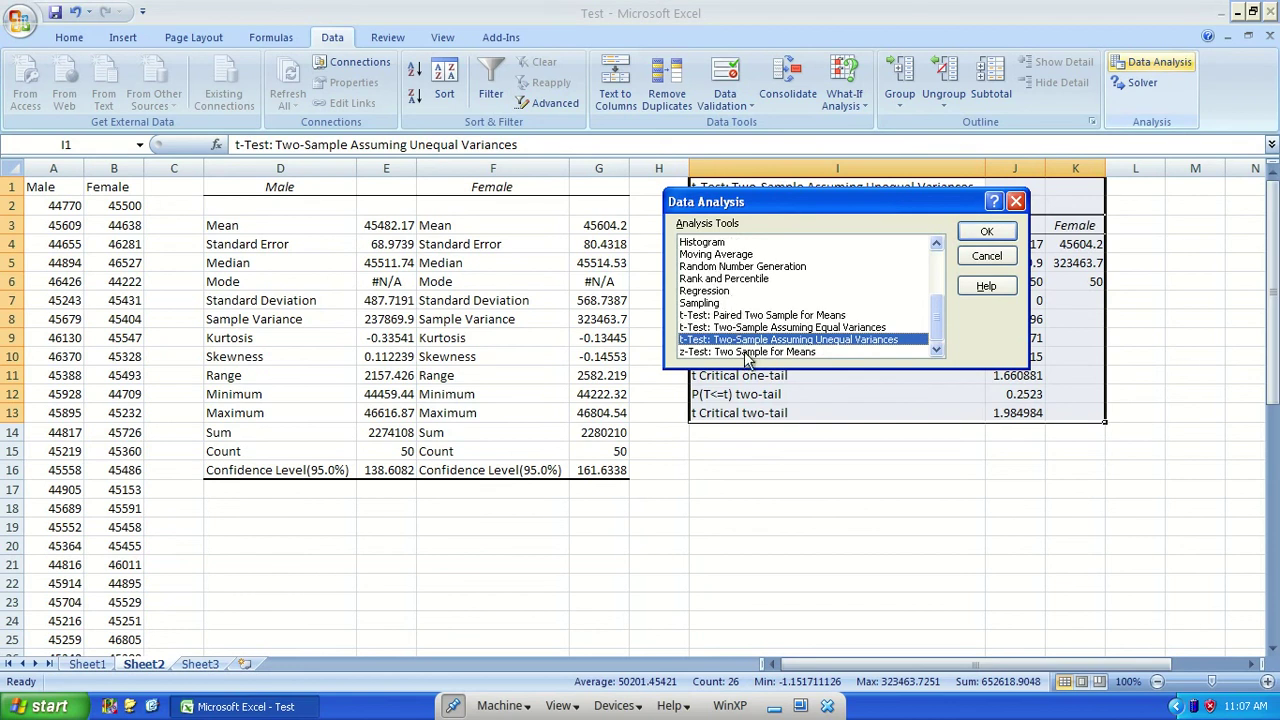
scroll(805, 299, "up", 3)
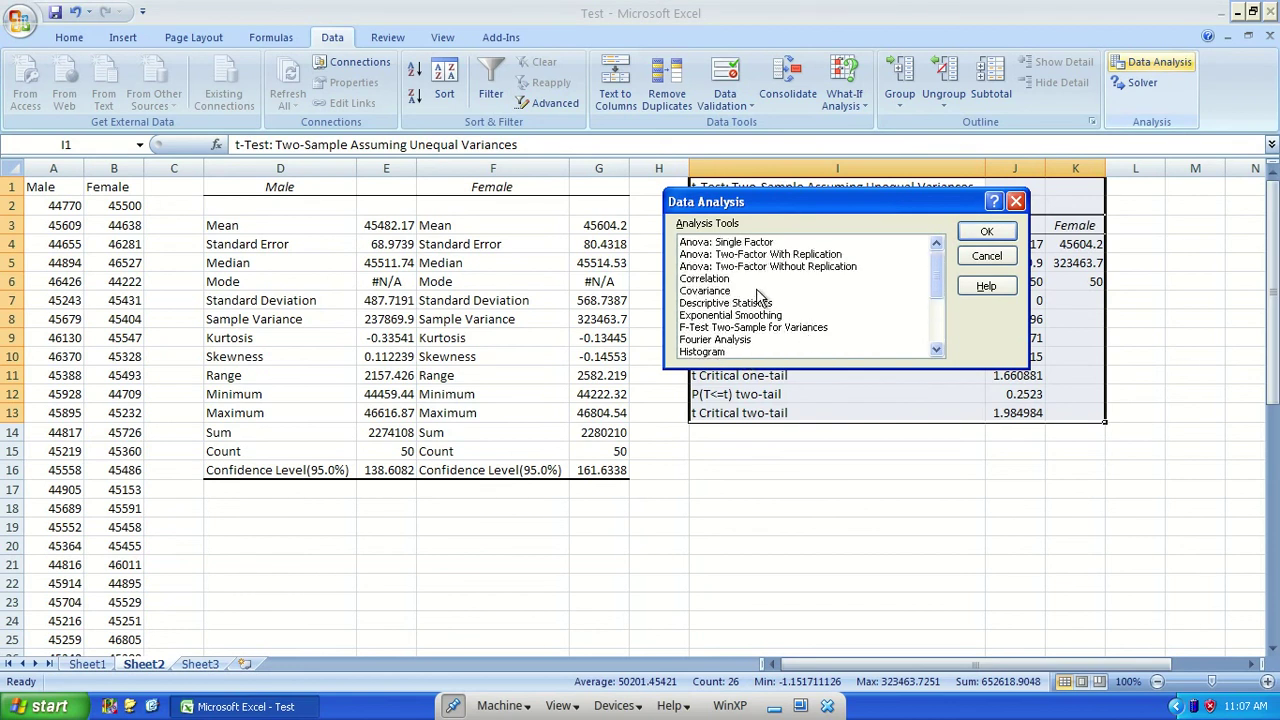
scroll(756, 290, "down", 3)
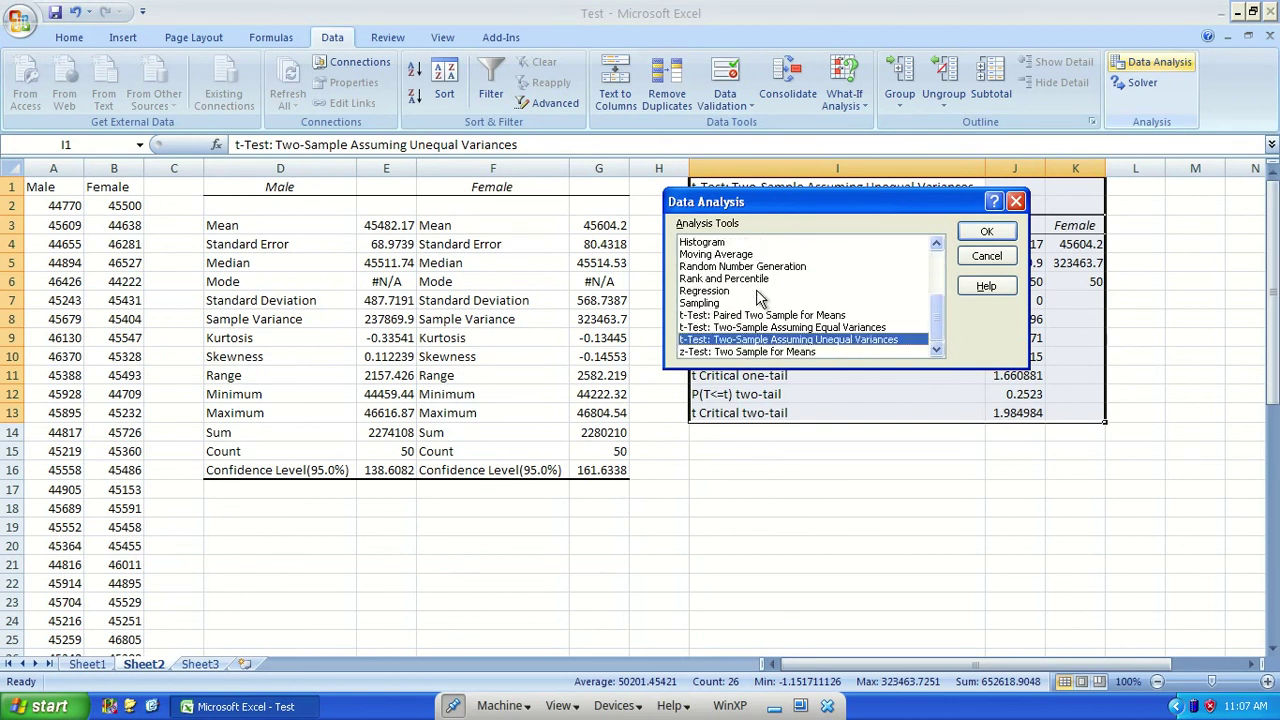
left_click(985, 258)
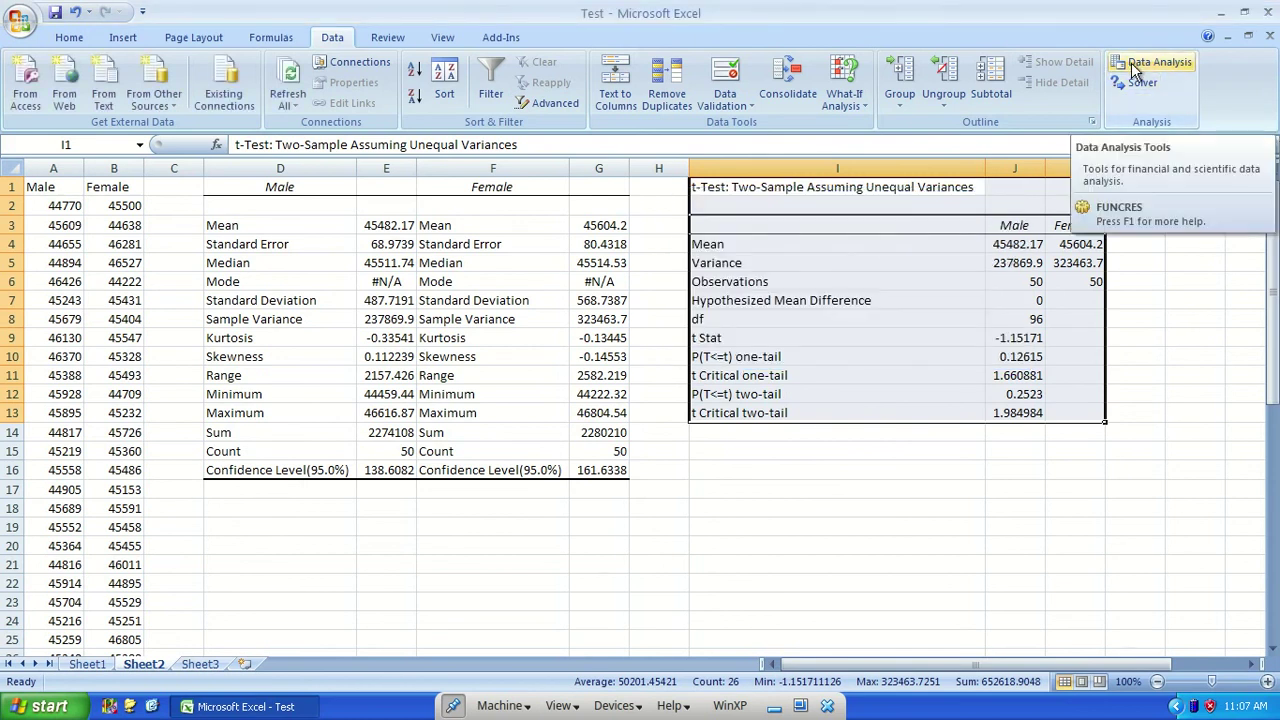
Show MegaStat's Nonparametric Tests menu from the Add-Ins ribbon.
left_click(780, 319)
left_click(505, 37)
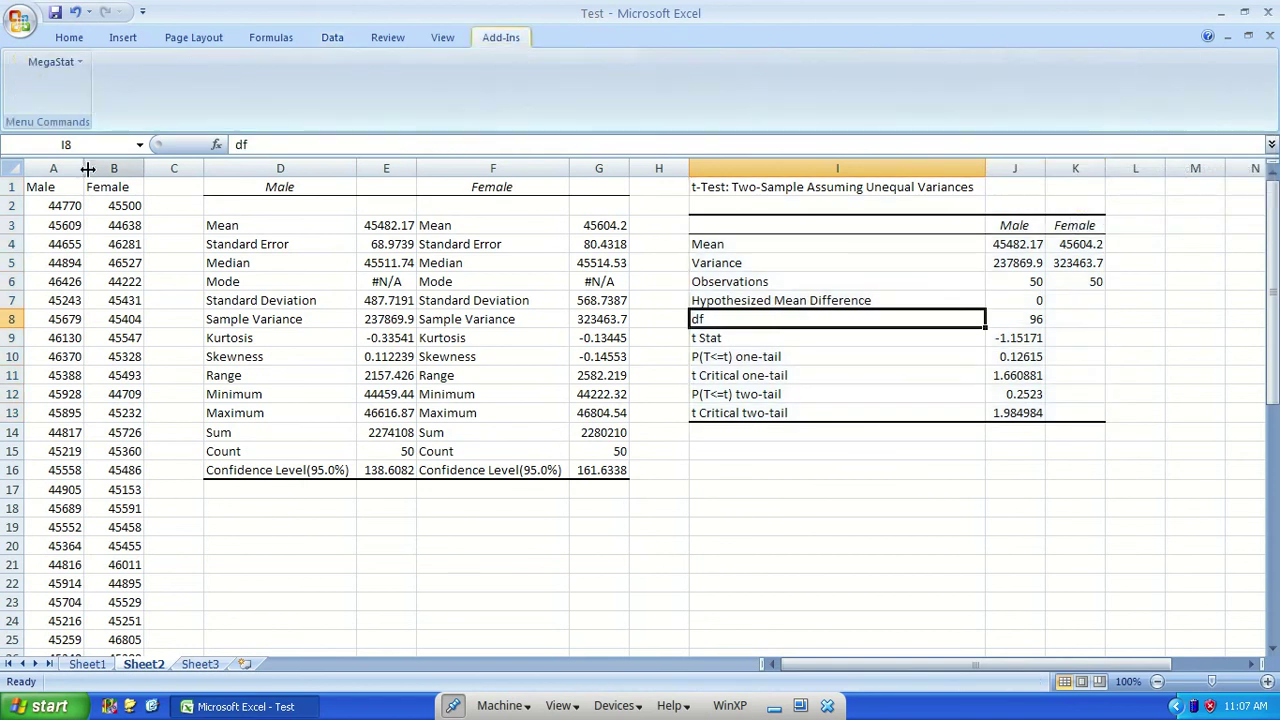
left_click(50, 62)
mouse_move(125, 273)
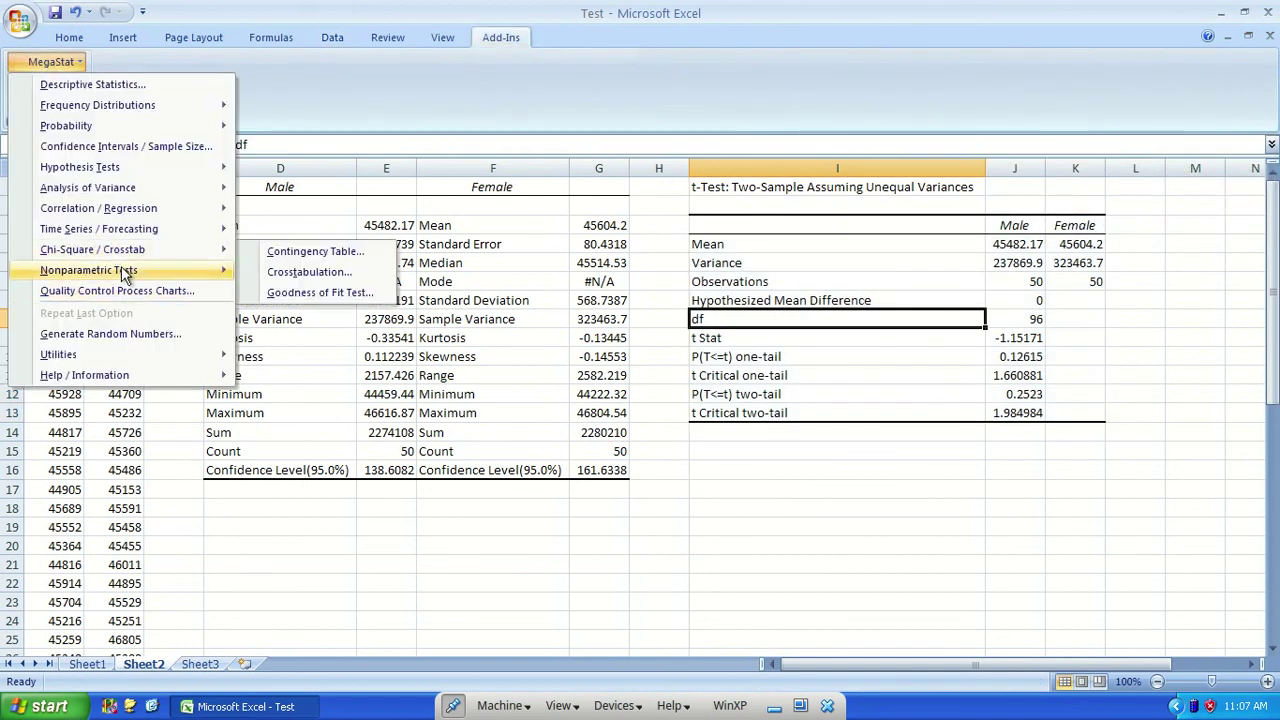